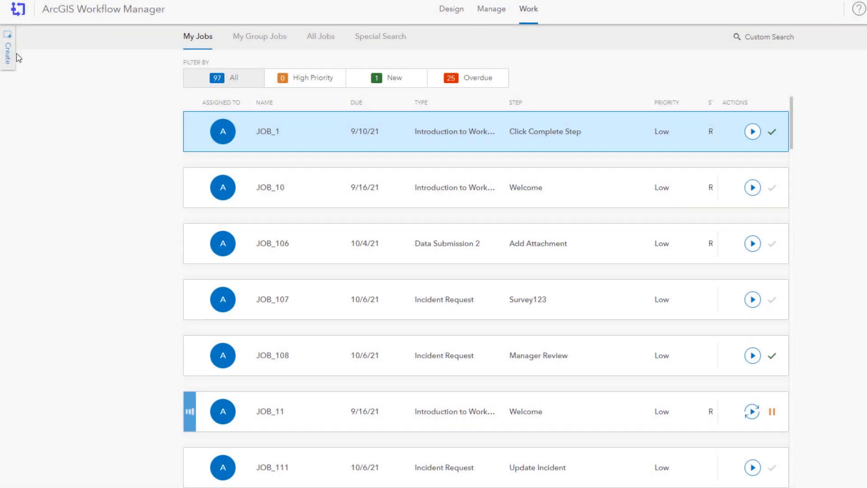
Create an Incident Request job with incident type Accident and severity Medium.
{"action": "left_click", "coordinate": [15, 54]}
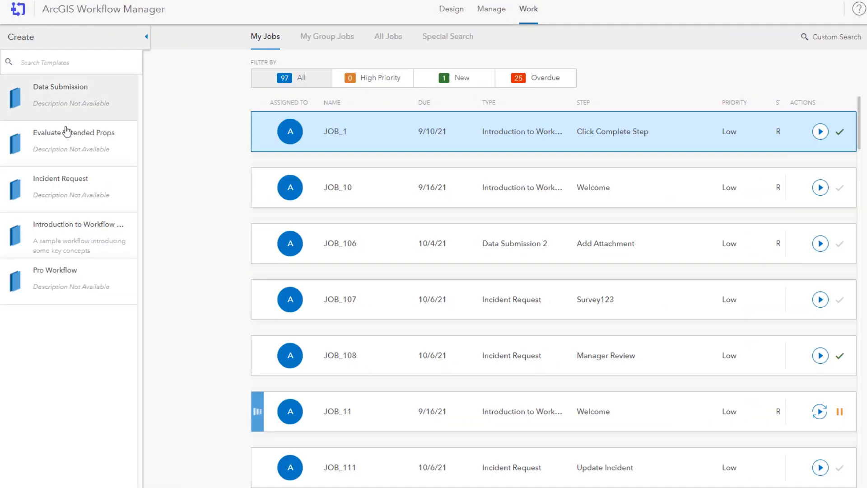
{"action": "left_click", "coordinate": [80, 194]}
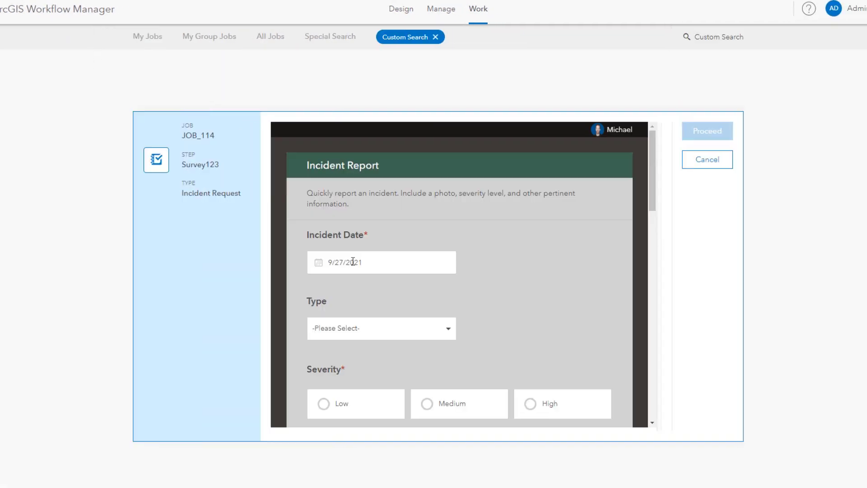
{"action": "scroll", "coordinate": [370, 260], "scroll_direction": "down", "scroll_amount": 3}
{"action": "left_click", "coordinate": [408, 232]}
{"action": "left_click", "coordinate": [408, 261]}
{"action": "left_click", "coordinate": [429, 302]}
Describe it as 'Accident at Esri', pin Esri Redlands, submit, and view JOB_114's diagram.
{"action": "scroll", "coordinate": [433, 294], "scroll_direction": "down", "scroll_amount": 2}
{"action": "left_click", "coordinate": [425, 269]}
{"action": "type", "text": "Accident at Esri"}
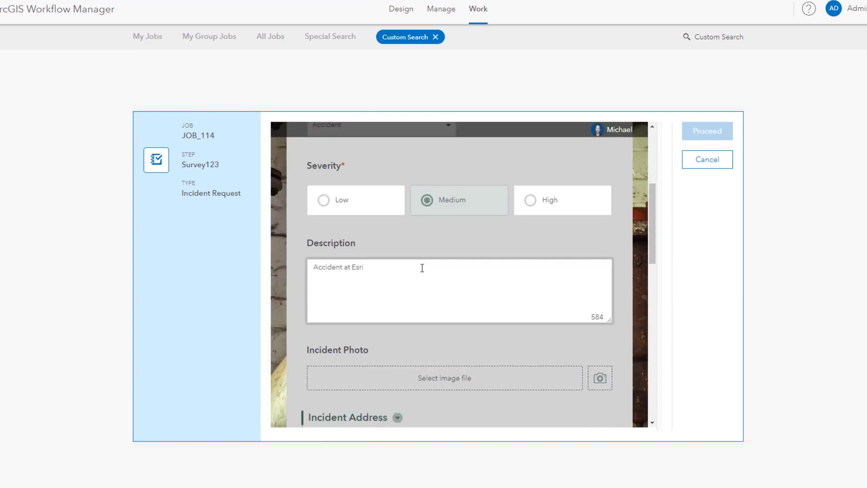
{"action": "scroll", "coordinate": [423, 268], "scroll_direction": "down", "scroll_amount": 10}
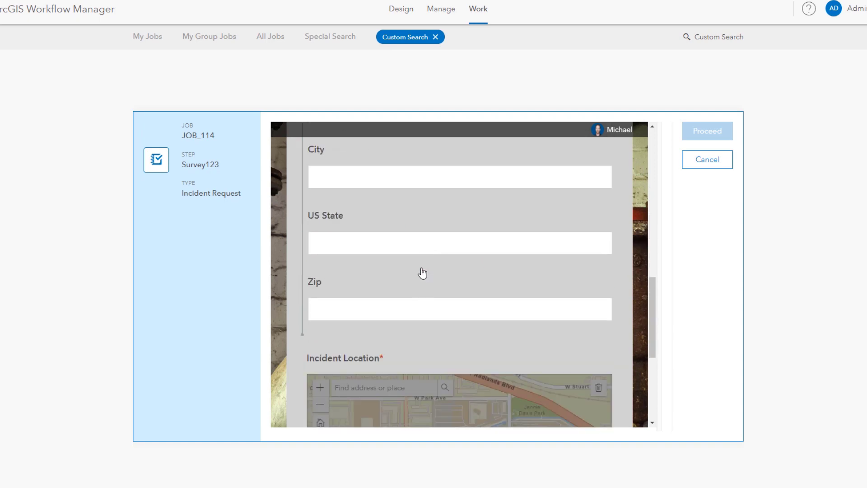
{"action": "left_click_drag", "start_coordinate": [498, 254], "coordinate": [466, 253]}
{"action": "left_click", "coordinate": [466, 253]}
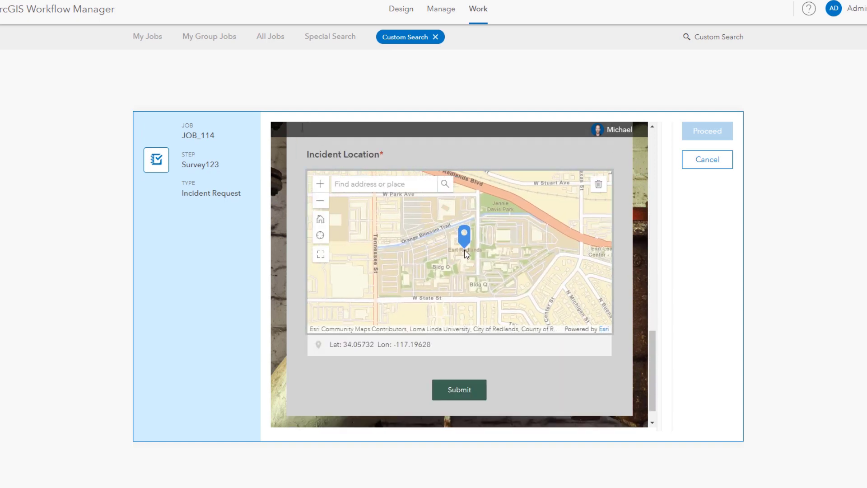
{"action": "left_click", "coordinate": [473, 393]}
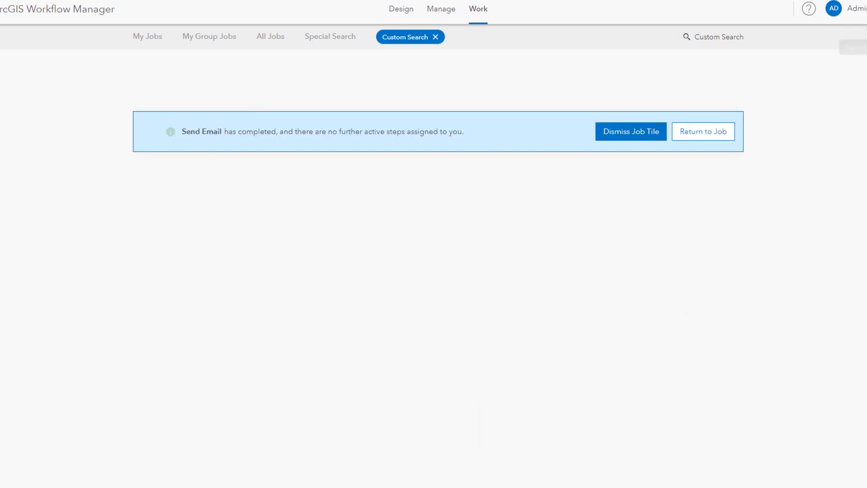
{"action": "left_click", "coordinate": [864, 37]}
{"action": "left_click", "coordinate": [752, 66]}
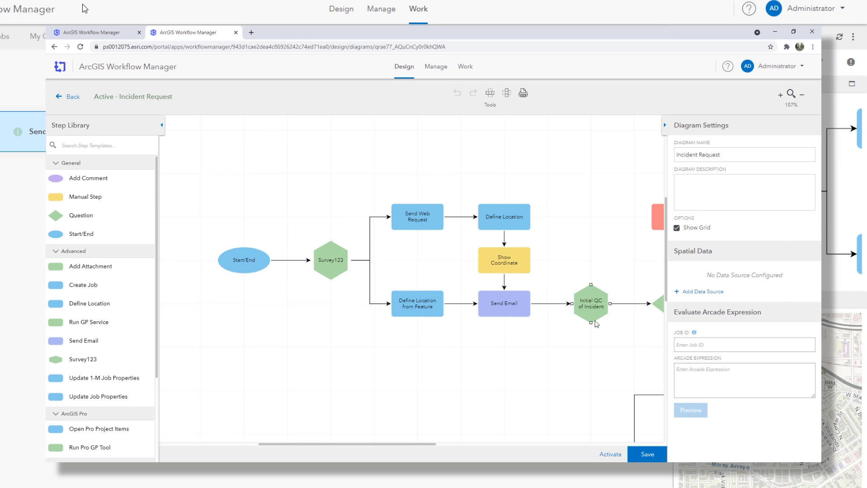
Review the Step Details of the Define Location from Feature and Send Email steps.
{"action": "left_click", "coordinate": [418, 310]}
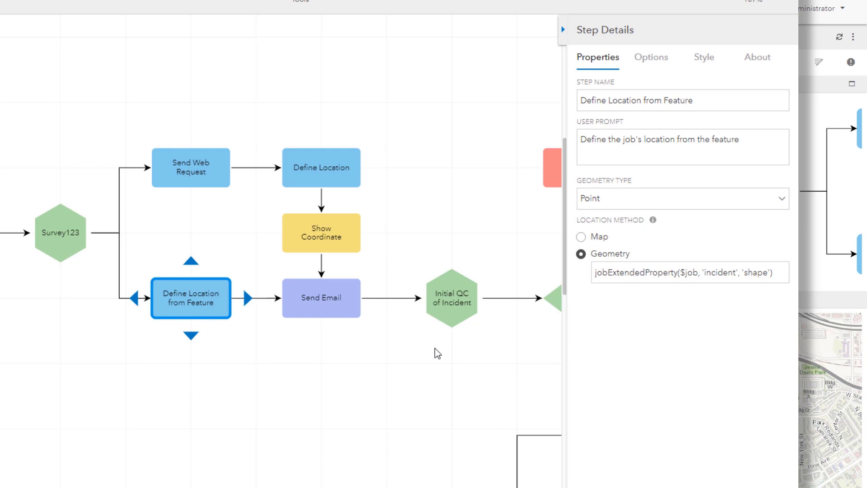
{"action": "left_click", "coordinate": [344, 310]}
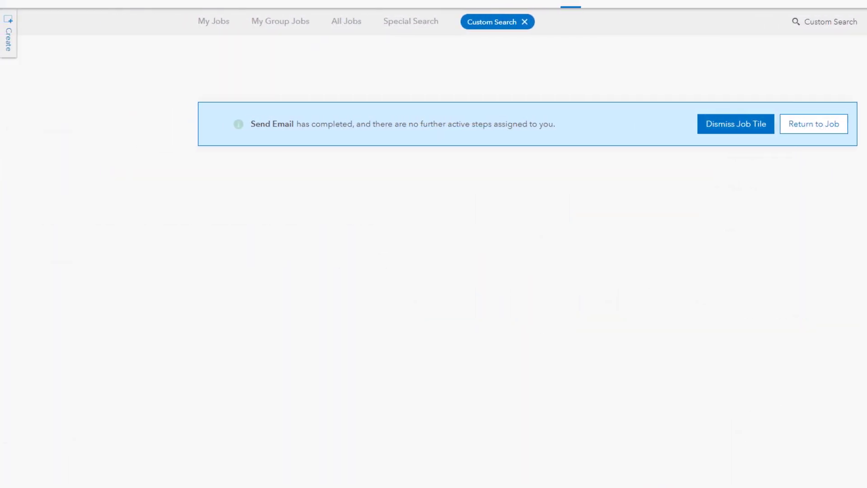
Create Incident Request job JOB_115, start its Survey123 form, and set severity High.
{"action": "left_click", "coordinate": [8, 44]}
{"action": "left_click", "coordinate": [109, 193]}
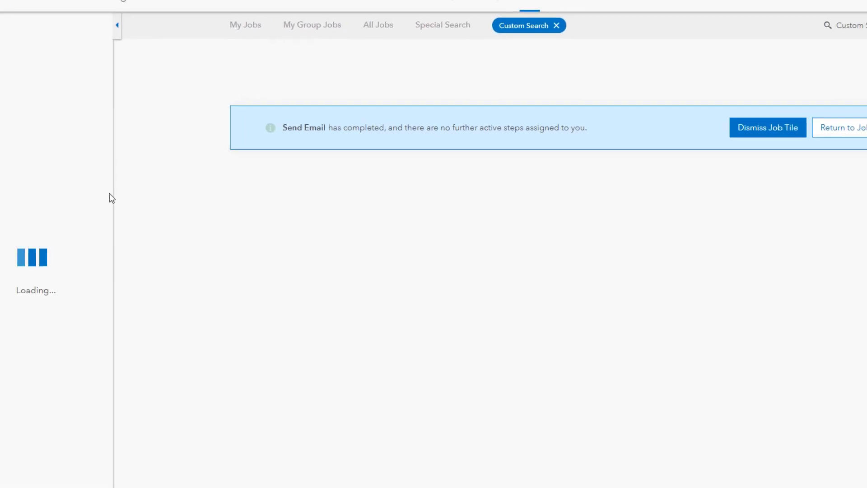
{"action": "left_click", "coordinate": [66, 31]}
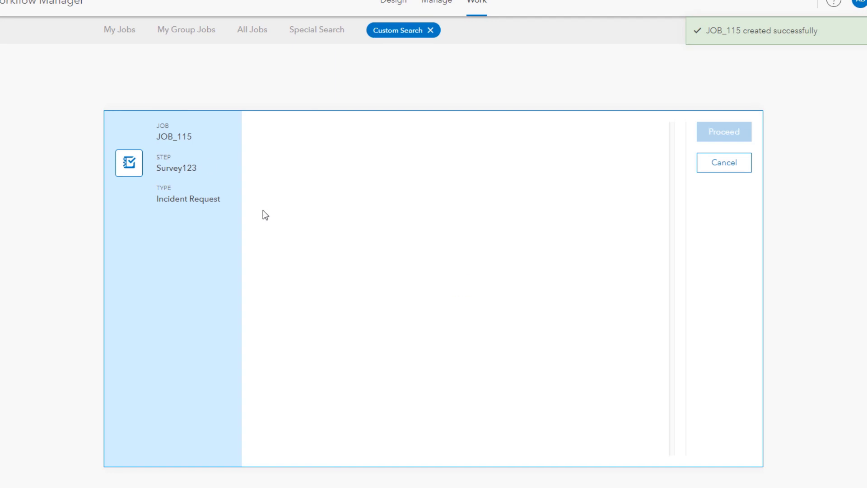
{"action": "left_click", "coordinate": [441, 339]}
{"action": "scroll", "coordinate": [499, 316], "scroll_direction": "down", "scroll_amount": 2}
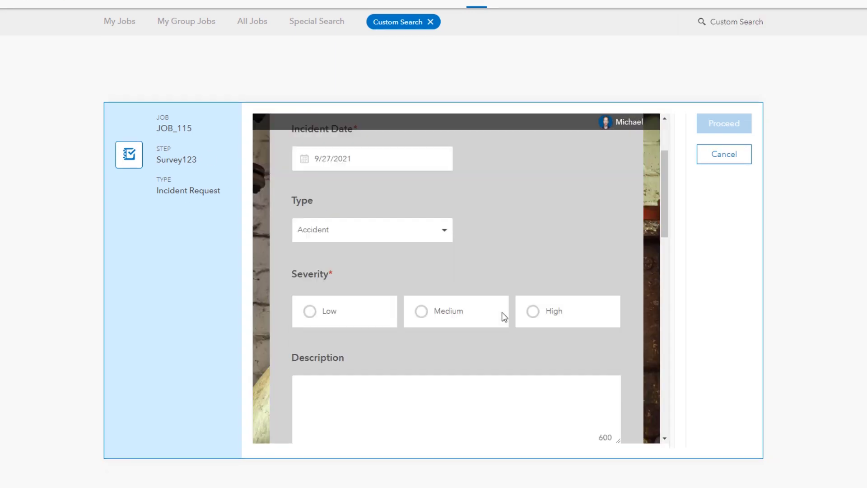
{"action": "left_click", "coordinate": [565, 307]}
{"action": "scroll", "coordinate": [313, 381], "scroll_direction": "down", "scroll_amount": 2}
Enter 'Crash at Redlands' and the address 380 new York Street, Redlands, California.
{"action": "type", "text": "Crash at Redlands"}
{"action": "scroll", "coordinate": [314, 382], "scroll_direction": "down", "scroll_amount": 5}
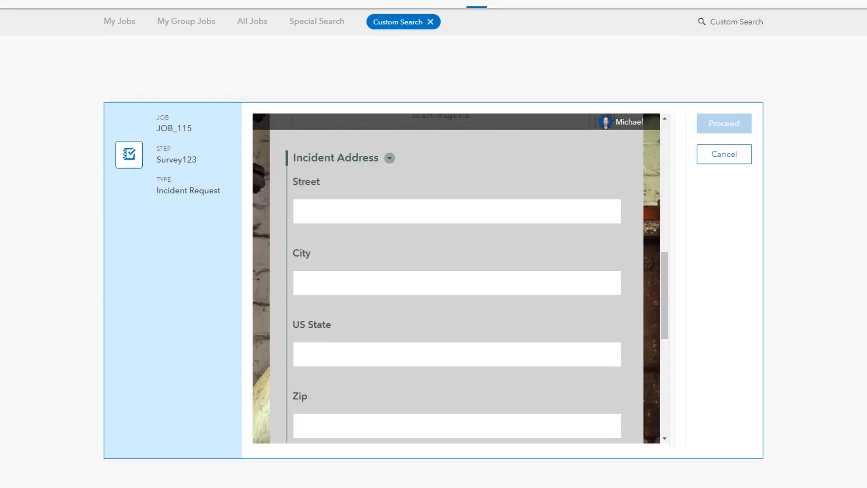
{"action": "left_click", "coordinate": [391, 213]}
{"action": "type", "text": "380 new York Street"}
{"action": "key", "text": "Tab"}
{"action": "type", "text": "Redlands"}
{"action": "key", "text": "Tab"}
{"action": "type", "text": "California"}
{"action": "key", "text": "Tab"}
Submit the survey and proceed past the Show Coordinate step.
{"action": "scroll", "coordinate": [474, 377], "scroll_direction": "down", "scroll_amount": 10}
{"action": "left_click", "coordinate": [474, 378]}
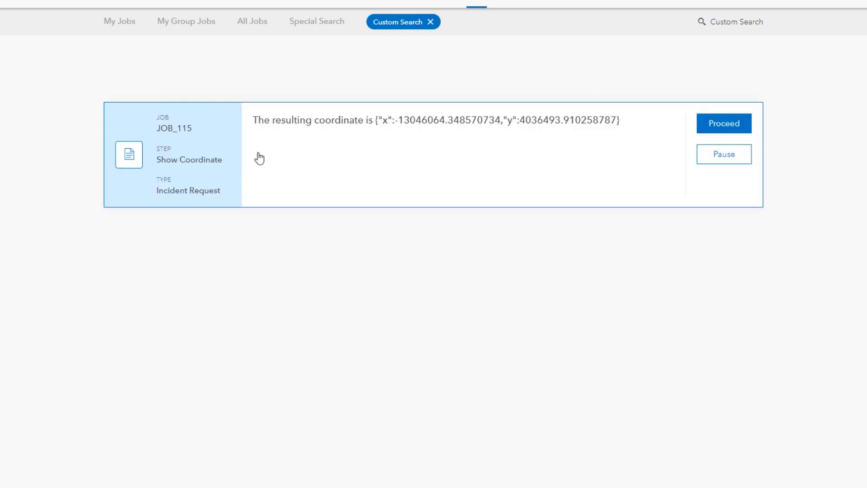
{"action": "left_click", "coordinate": [732, 131]}
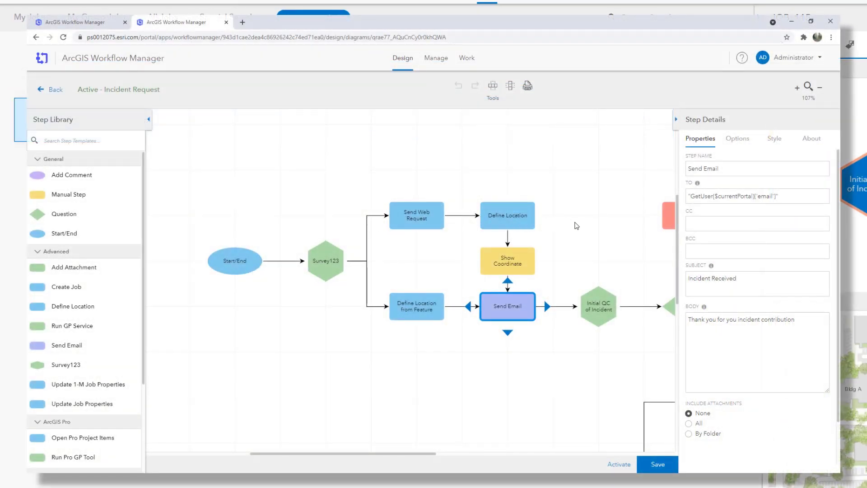
Edit the Send Web Request step, review Parameters and Output, and select API Key authorization.
{"action": "left_click", "coordinate": [414, 224]}
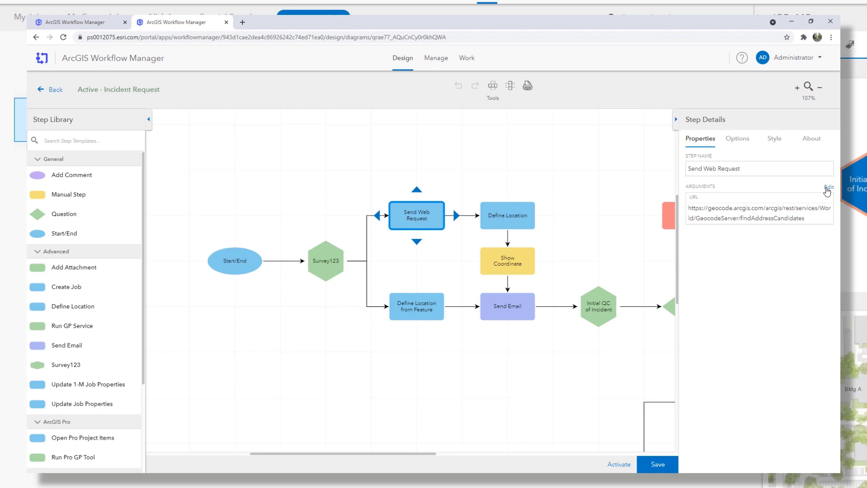
{"action": "left_click", "coordinate": [827, 189]}
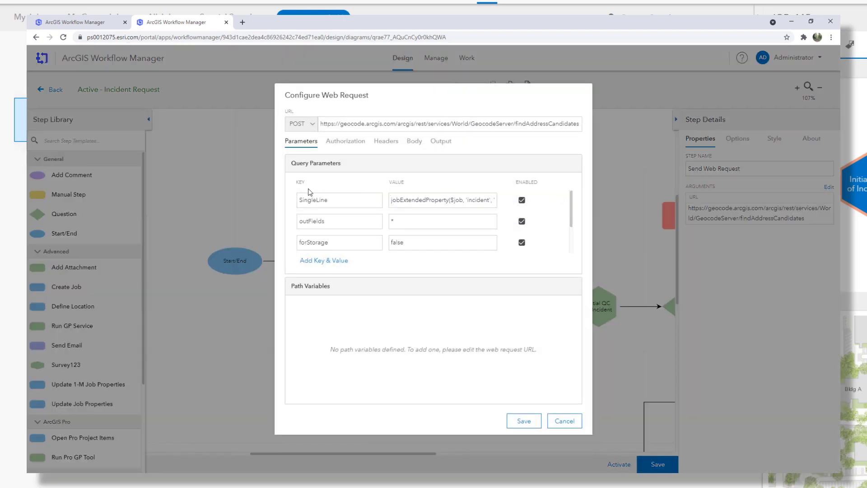
{"action": "scroll", "coordinate": [440, 222], "scroll_direction": "down", "scroll_amount": 2}
{"action": "scroll", "coordinate": [441, 222], "scroll_direction": "up", "scroll_amount": 2}
{"action": "scroll", "coordinate": [440, 222], "scroll_direction": "down", "scroll_amount": 2}
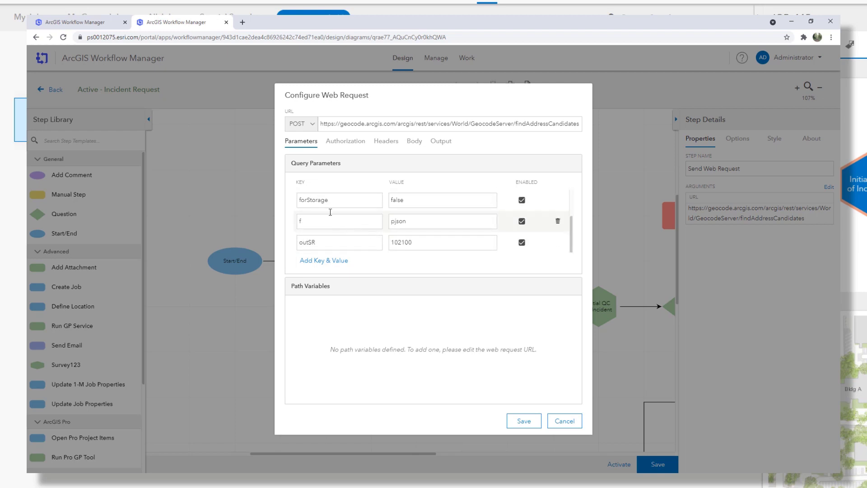
{"action": "left_click", "coordinate": [432, 144]}
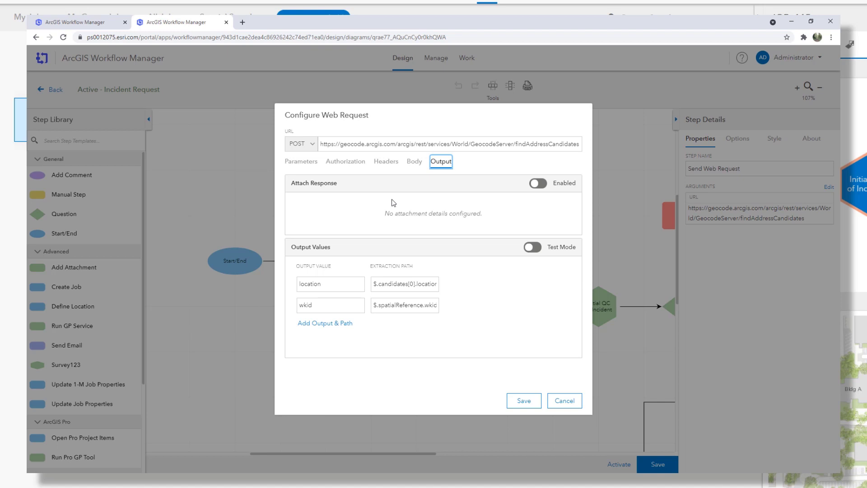
{"action": "left_click", "coordinate": [360, 164]}
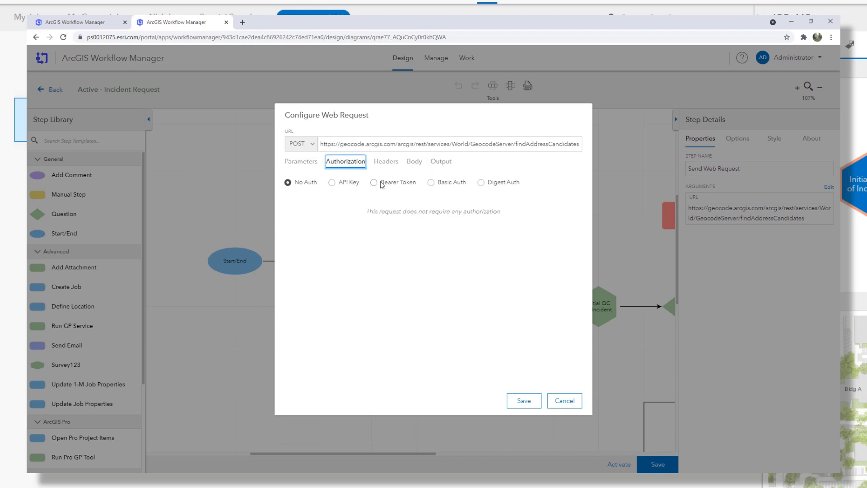
{"action": "left_click", "coordinate": [353, 183]}
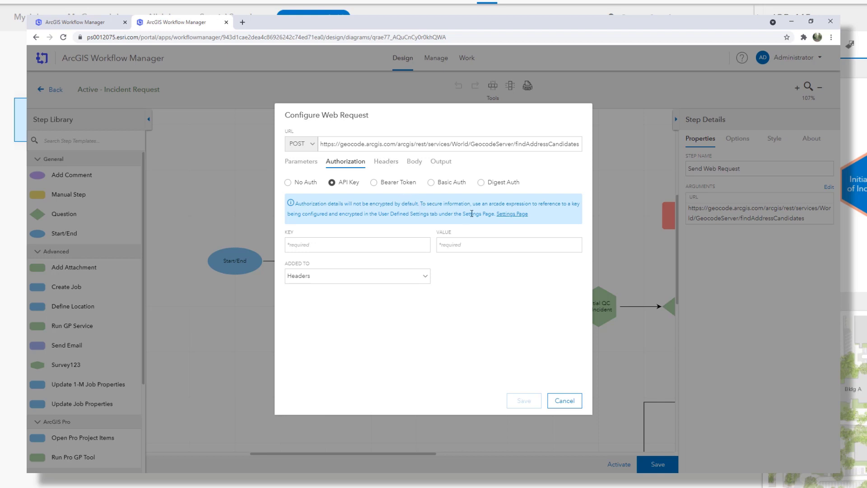
Add an encrypted user-defined setting named mypassword.
{"action": "left_click", "coordinate": [519, 217]}
{"action": "left_click", "coordinate": [230, 87]}
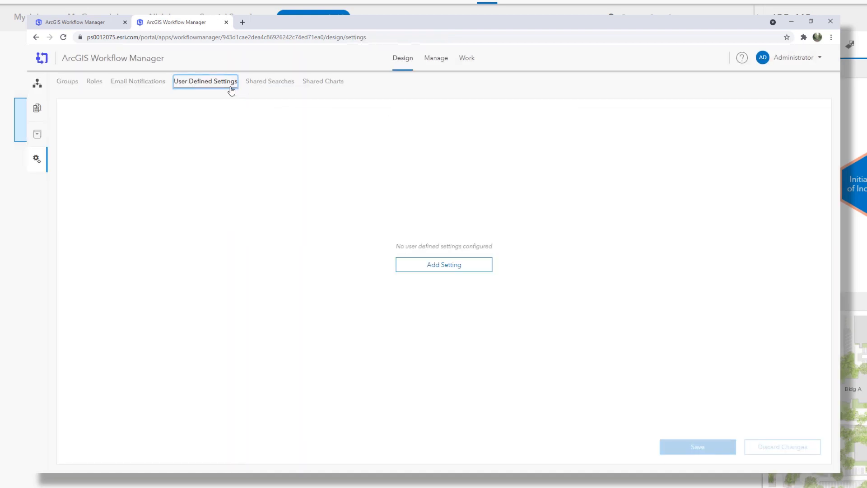
{"action": "left_click", "coordinate": [432, 267]}
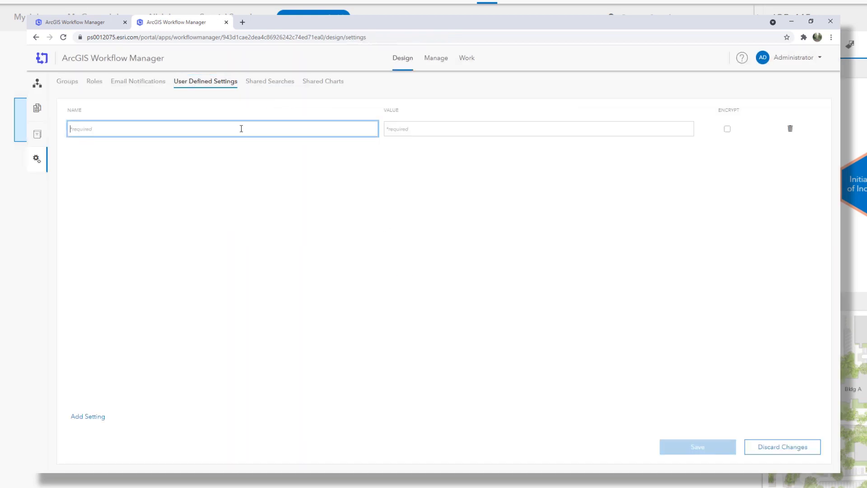
{"action": "type", "text": "mypassword"}
{"action": "left_click", "coordinate": [728, 130]}
Add user-defined settings named directorypath and datasetlocation.
{"action": "left_click", "coordinate": [75, 416]}
{"action": "type", "text": "filepath"}
{"action": "key", "text": "ctrl+a"}
{"action": "type", "text": "directorypath"}
{"action": "key", "text": "Tab"}
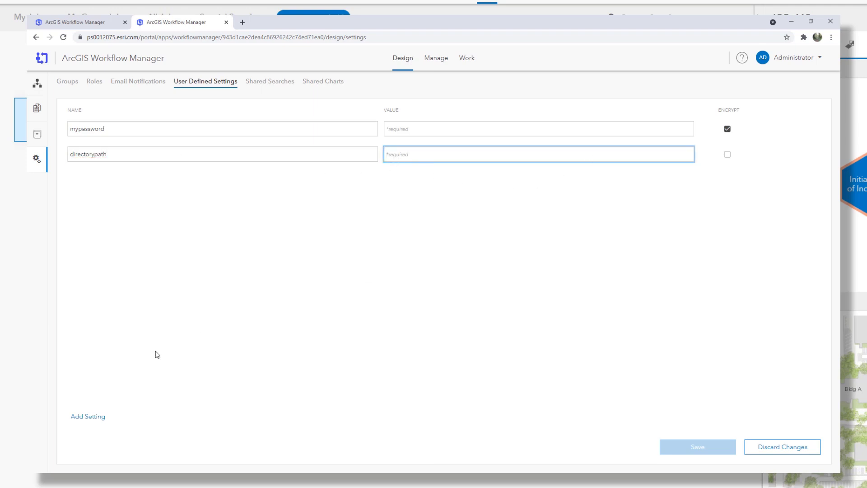
{"action": "left_click", "coordinate": [96, 418]}
{"action": "type", "text": "dataset"}
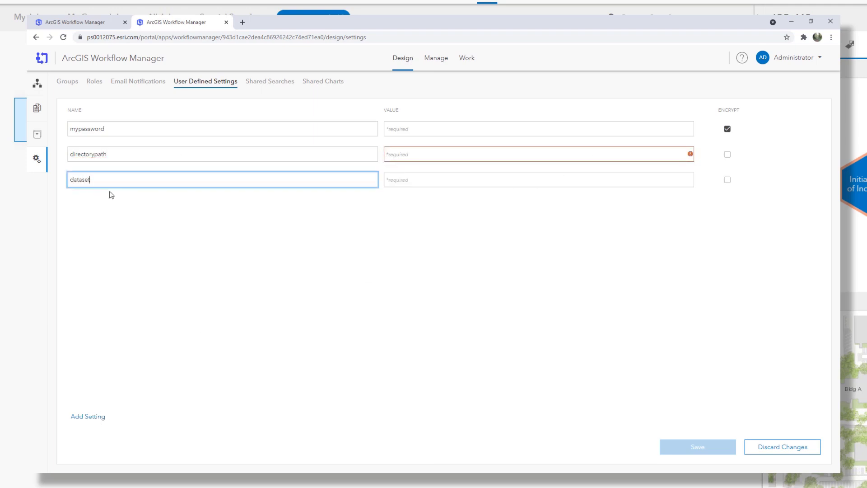
{"action": "type", "text": "location"}
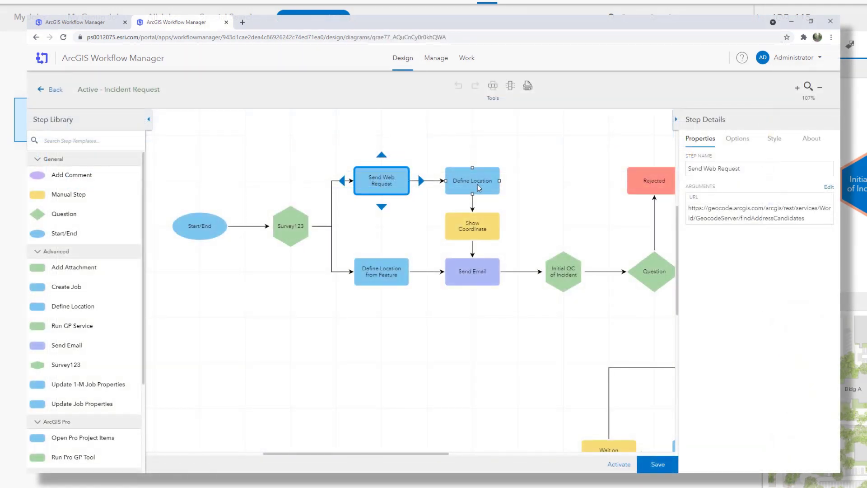
{"action": "left_click", "coordinate": [478, 184]}
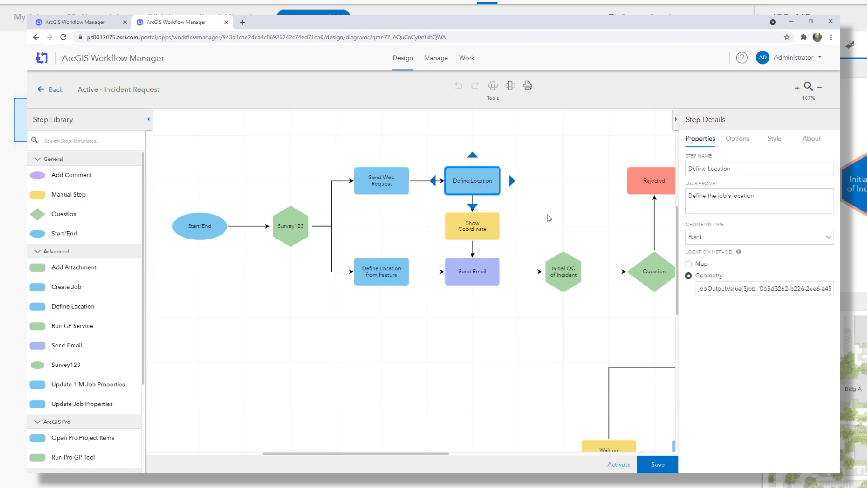
{"action": "left_click", "coordinate": [718, 295]}
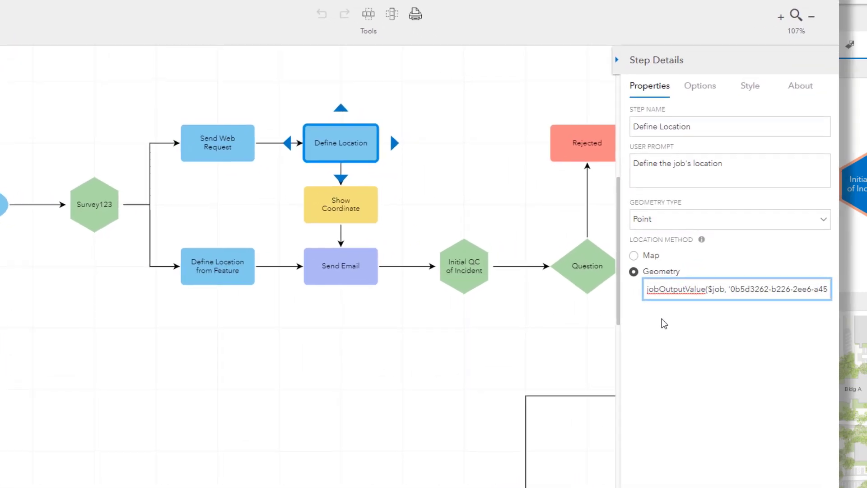
{"action": "key", "text": "End"}
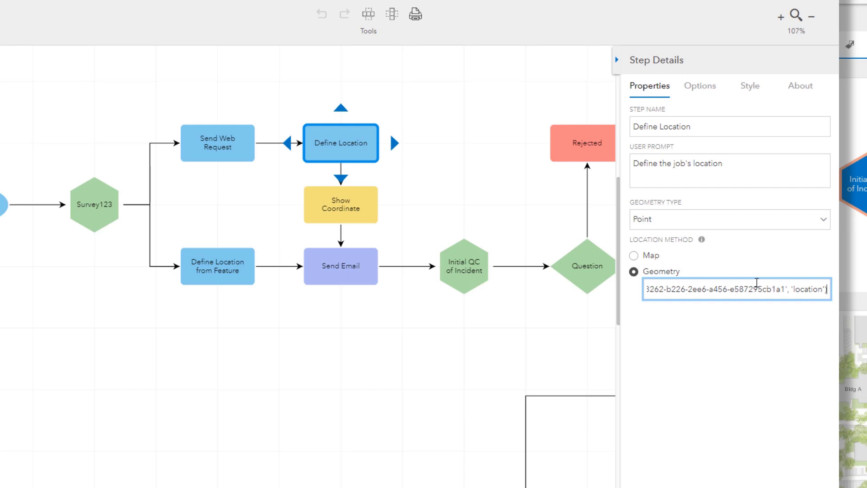
{"action": "left_click", "coordinate": [368, 219]}
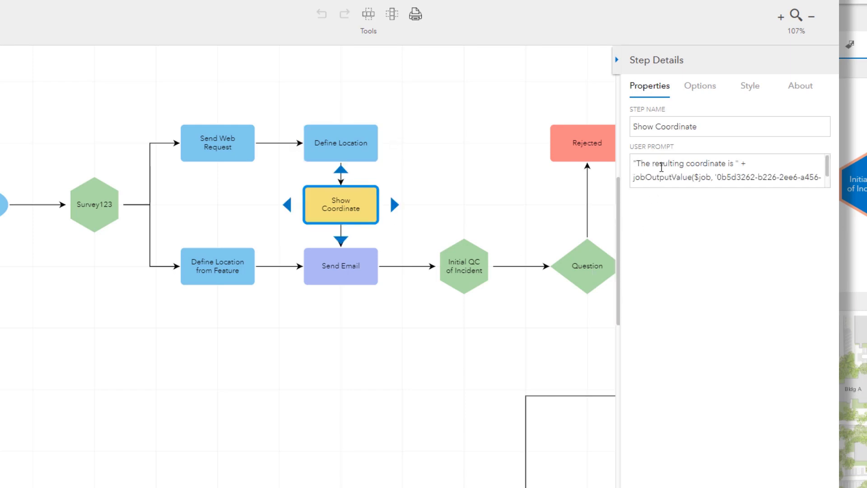
{"action": "left_click", "coordinate": [662, 177]}
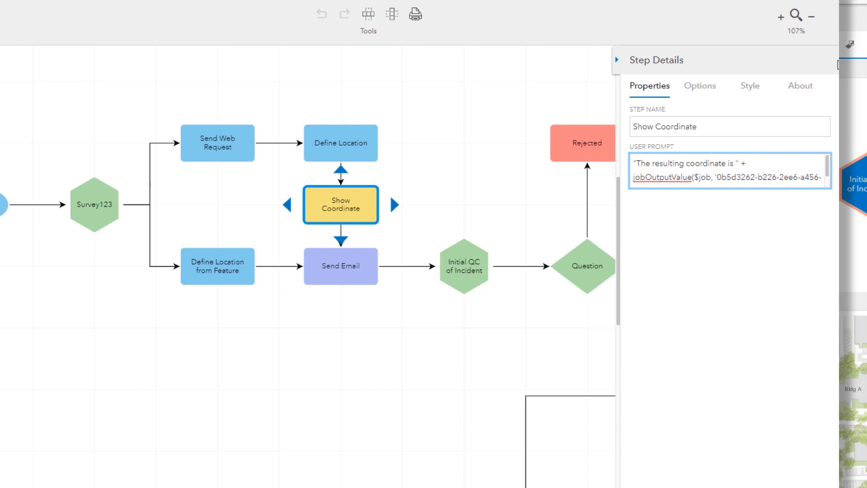
{"action": "scroll", "coordinate": [774, 175], "scroll_direction": "down", "scroll_amount": 1}
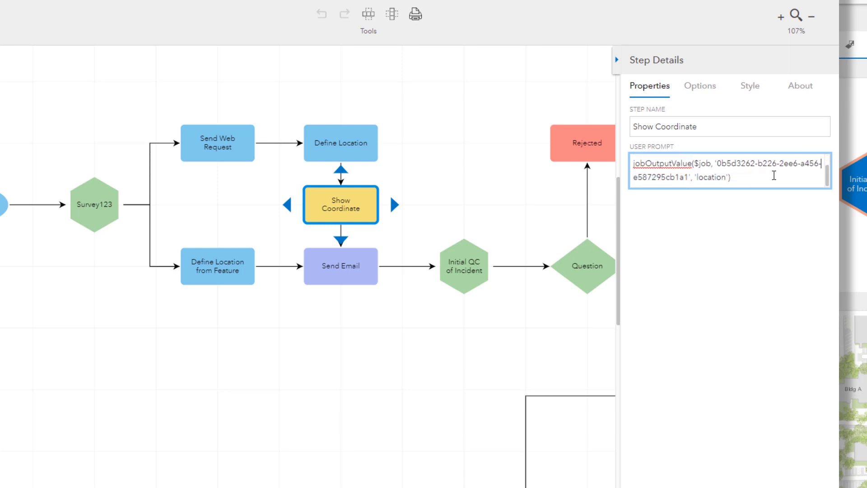
{"action": "scroll", "coordinate": [774, 175], "scroll_direction": "up", "scroll_amount": 1}
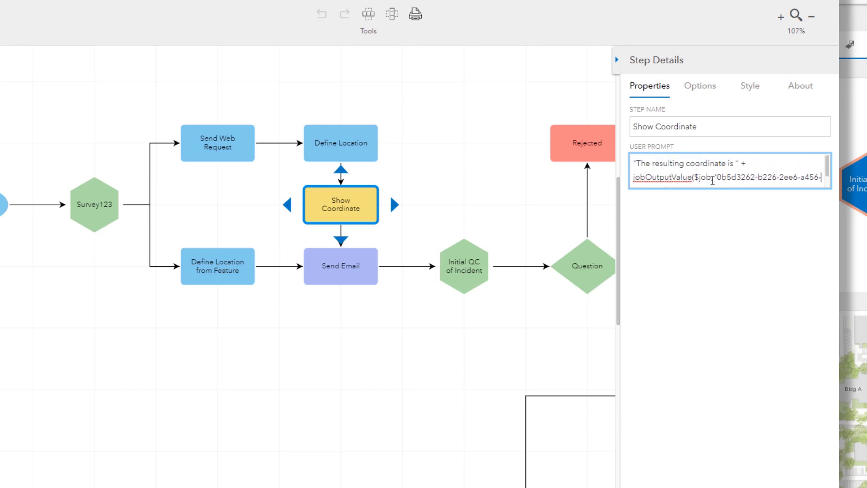
{"action": "left_click", "coordinate": [150, 186]}
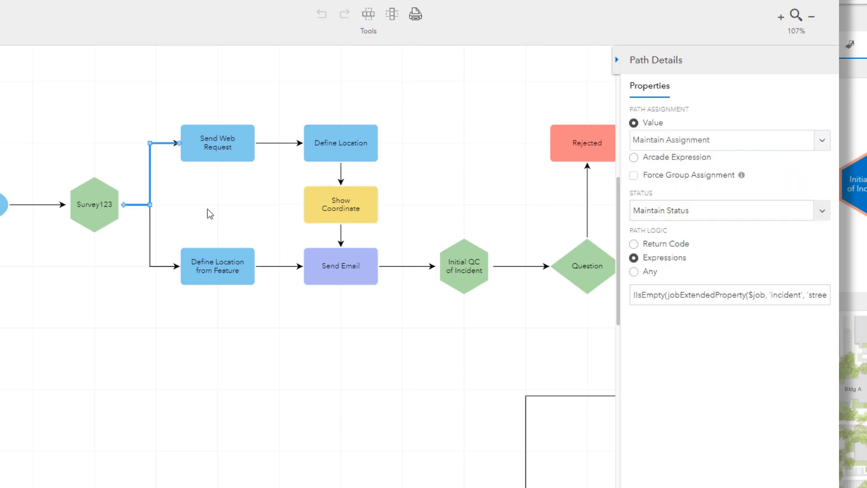
{"action": "left_click", "coordinate": [751, 294]}
{"action": "left_click_drag", "start_coordinate": [633, 294], "coordinate": [665, 295]}
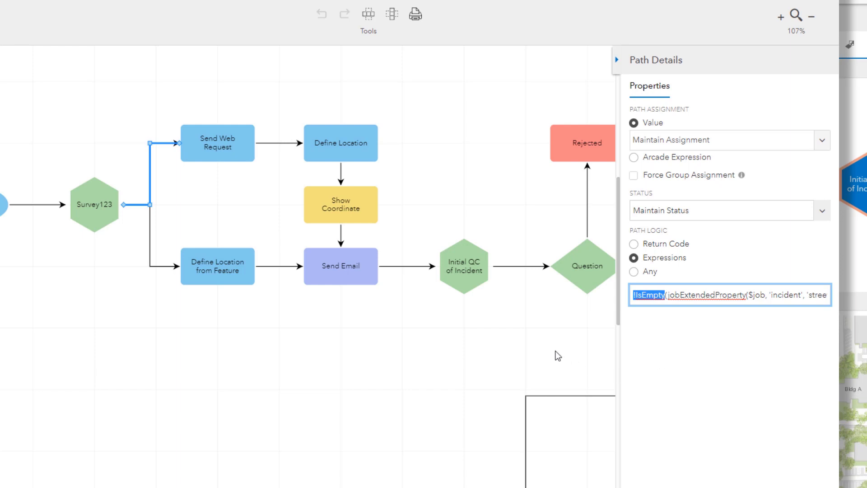
{"action": "left_click", "coordinate": [521, 319]}
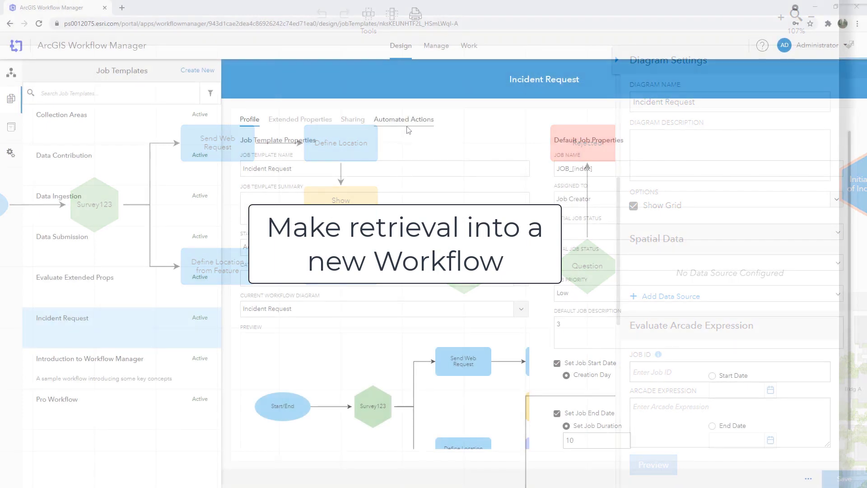
Add a scheduled task named 'Every day' with Daily recurrence to the Incident Request template.
{"action": "left_click", "coordinate": [403, 119]}
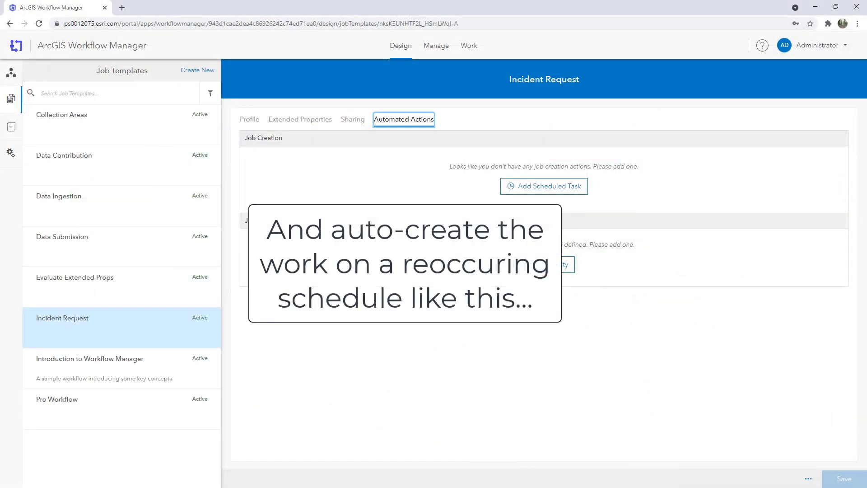
{"action": "left_click", "coordinate": [553, 199]}
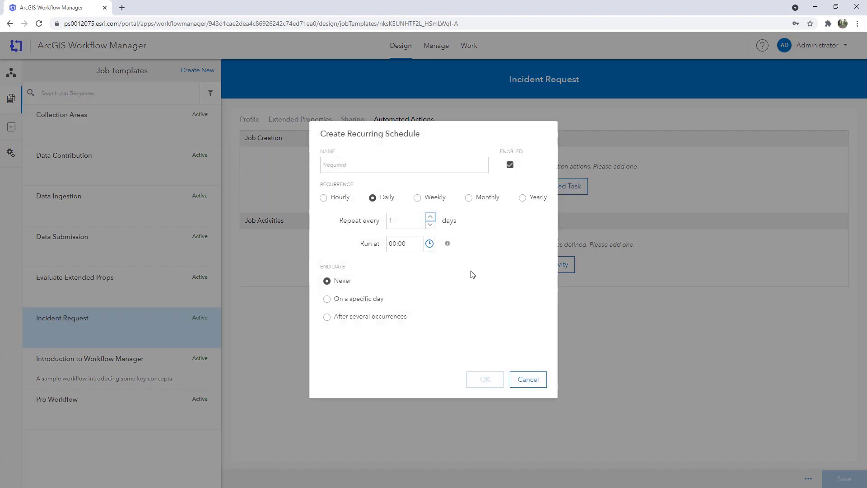
{"action": "left_click", "coordinate": [338, 161]}
{"action": "type", "text": "Every day"}
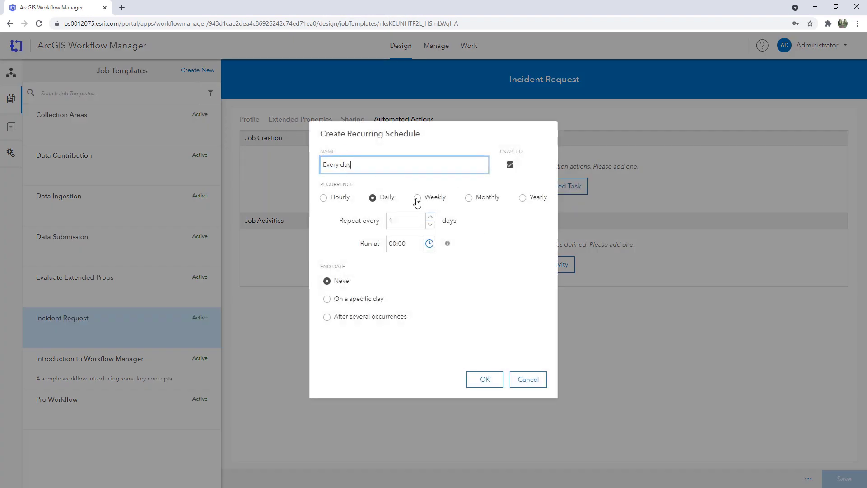
{"action": "left_click", "coordinate": [417, 197]}
{"action": "left_click", "coordinate": [468, 197]}
{"action": "left_click", "coordinate": [373, 198]}
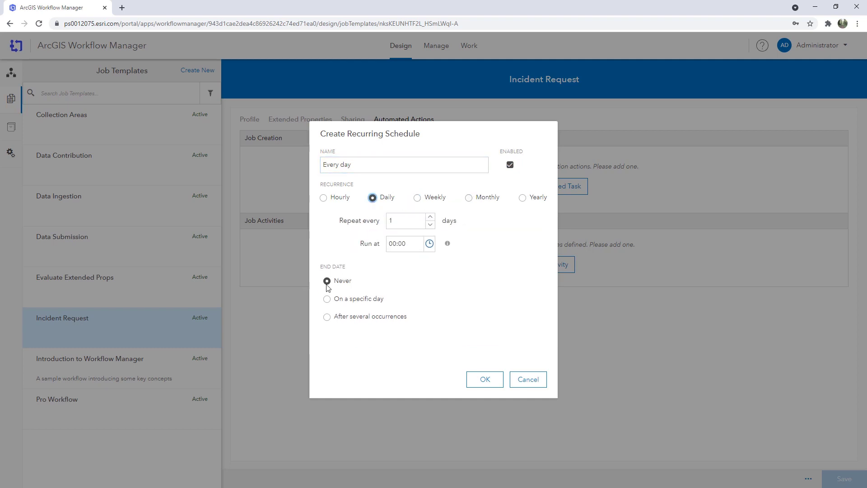
{"action": "left_click", "coordinate": [485, 379]}
{"action": "mouse_move", "coordinate": [395, 176]}
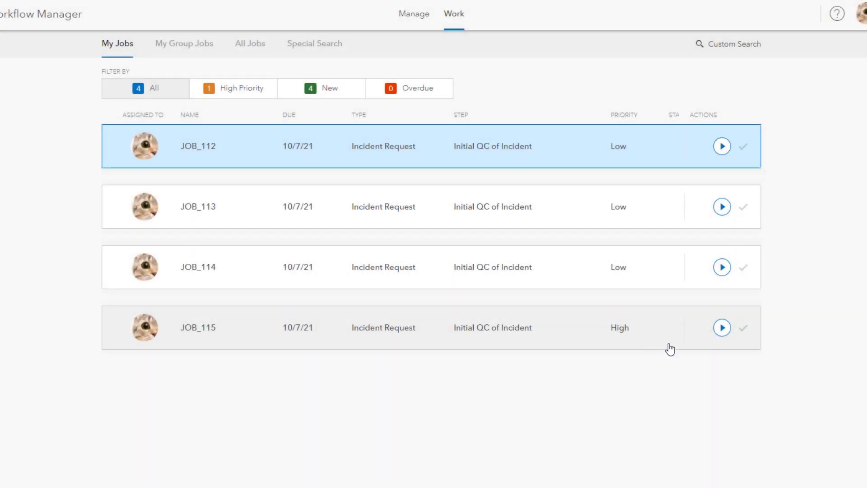
Filter to High Priority jobs and complete JOB_115's Initial QC of Incident step.
{"action": "left_click", "coordinate": [213, 87]}
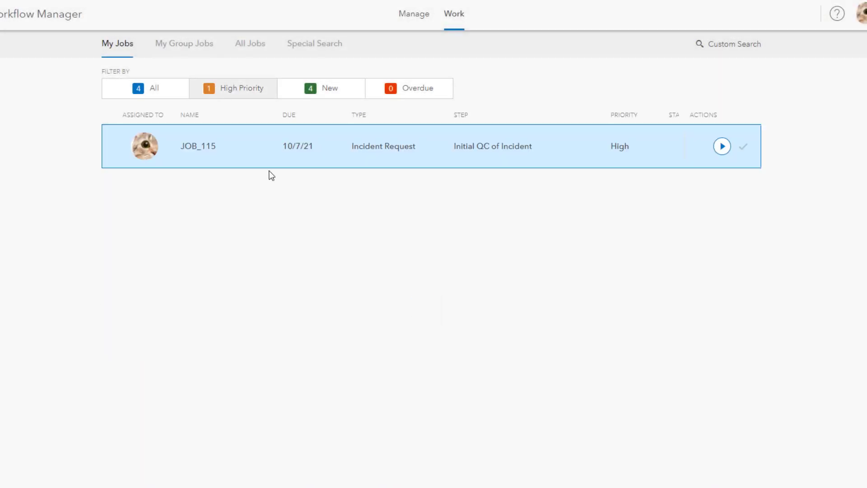
{"action": "left_click", "coordinate": [721, 148]}
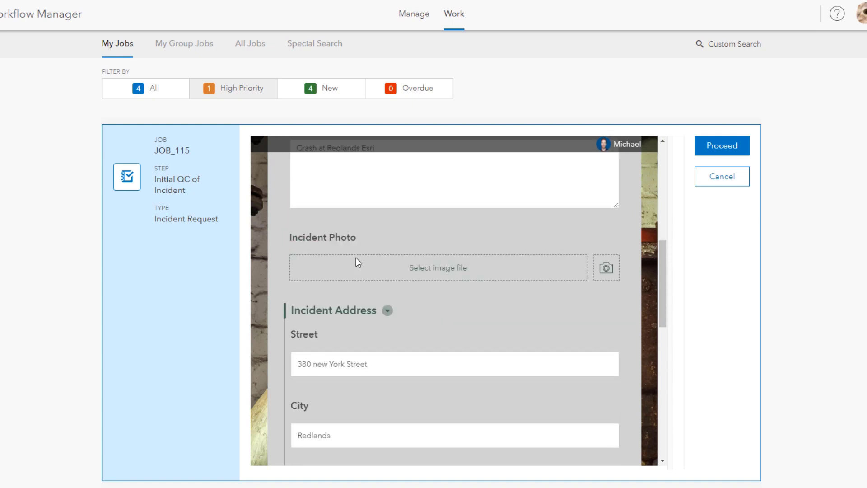
{"action": "left_click", "coordinate": [708, 152]}
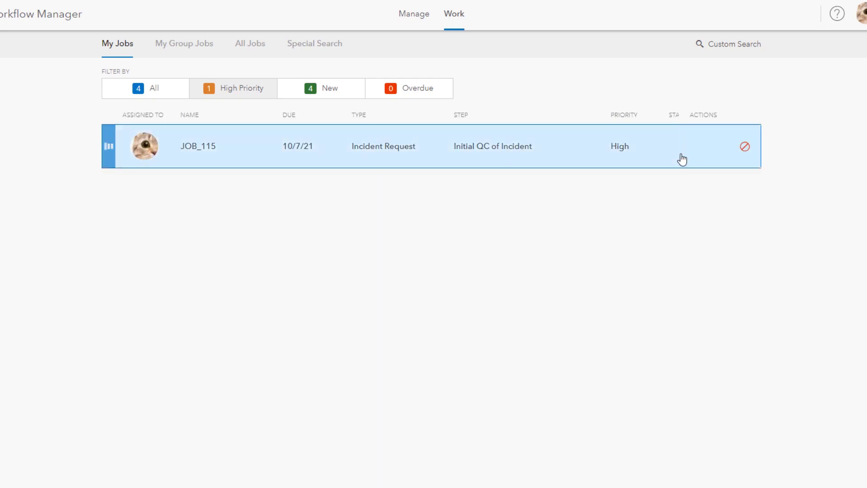
Accept the incident with comment 'Preliminary review warrants further investigation' and proceed.
{"action": "left_click", "coordinate": [362, 213]}
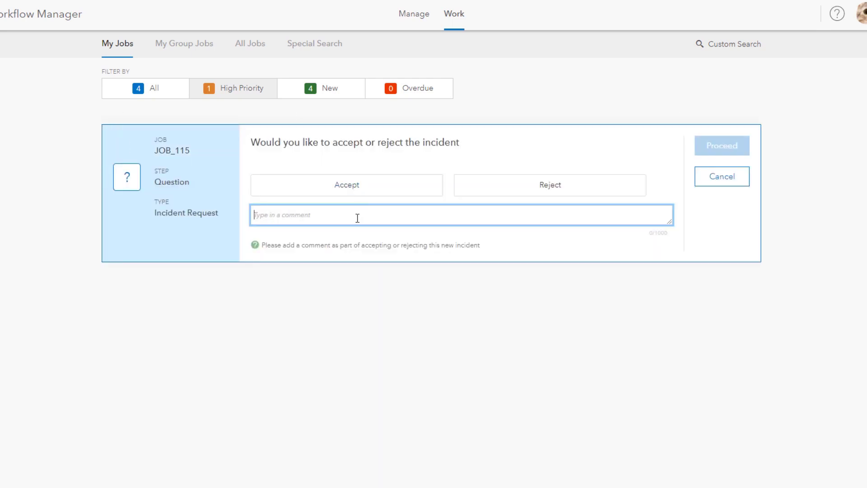
{"action": "type", "text": "Preliminary review warrants further investigation"}
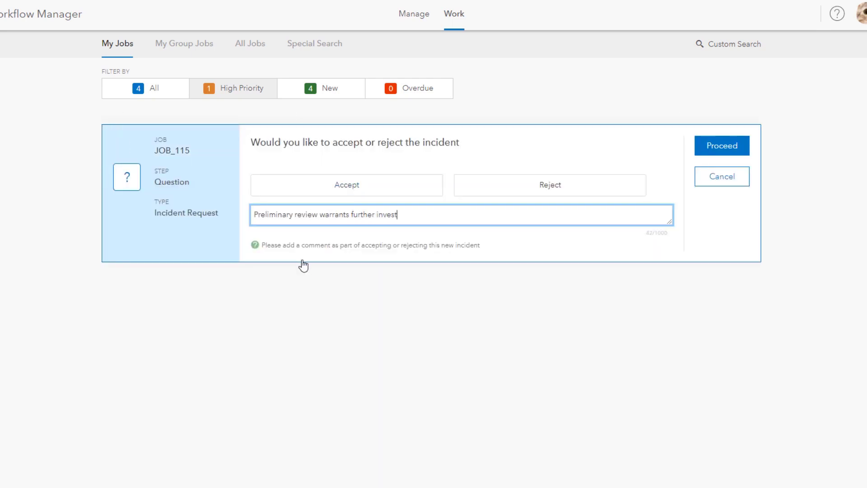
{"action": "left_click", "coordinate": [354, 194]}
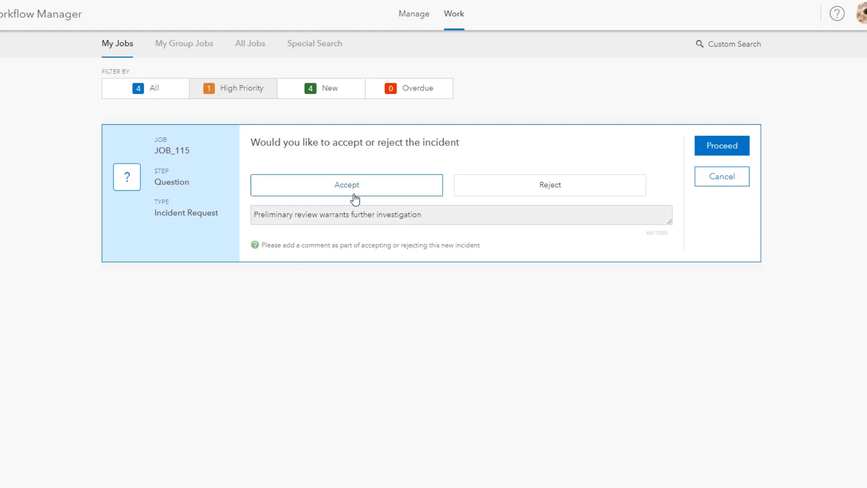
{"action": "left_click", "coordinate": [709, 151]}
Post the comment 'Telephone update indicates no injuries' on JOB_115.
{"action": "left_click", "coordinate": [634, 172]}
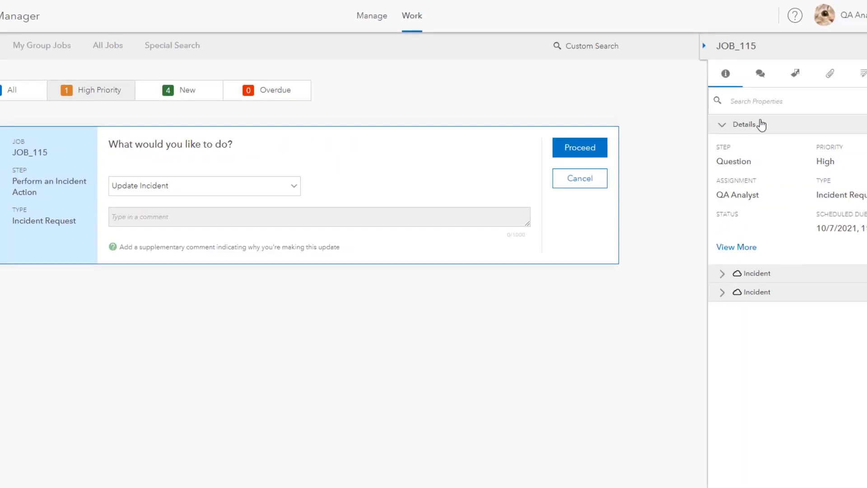
{"action": "left_click", "coordinate": [710, 75]}
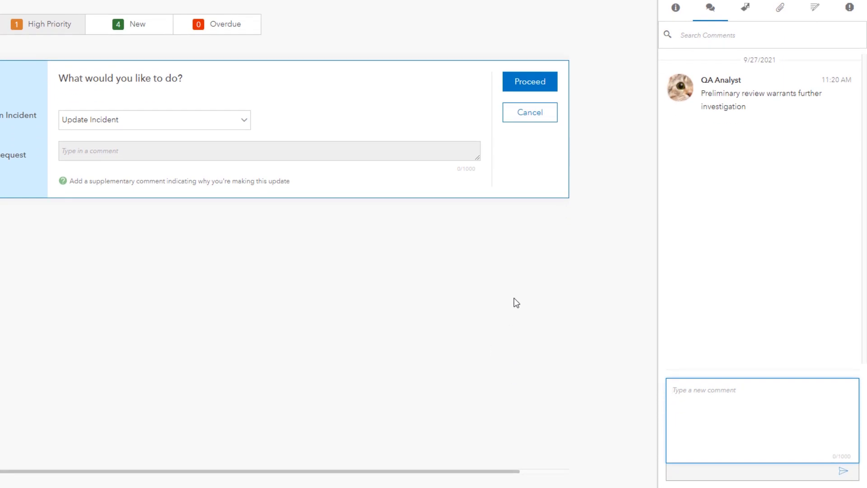
{"action": "type", "text": "Telephone update indicates no injuries"}
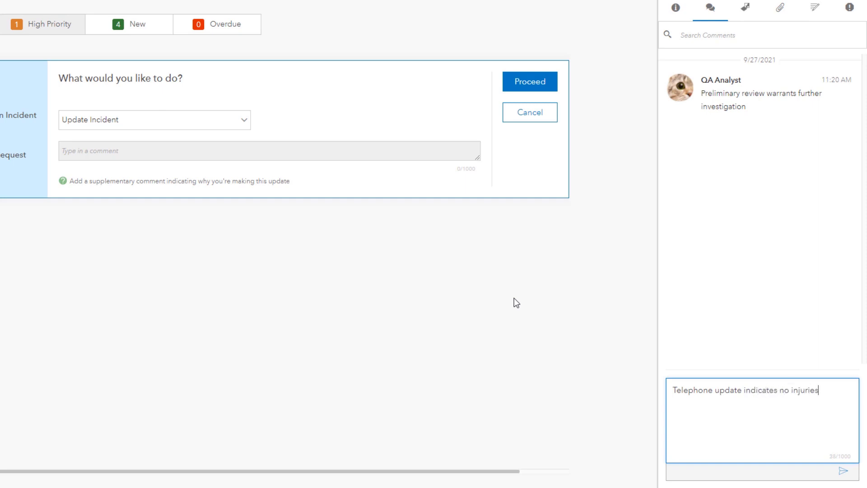
{"action": "left_click", "coordinate": [842, 470]}
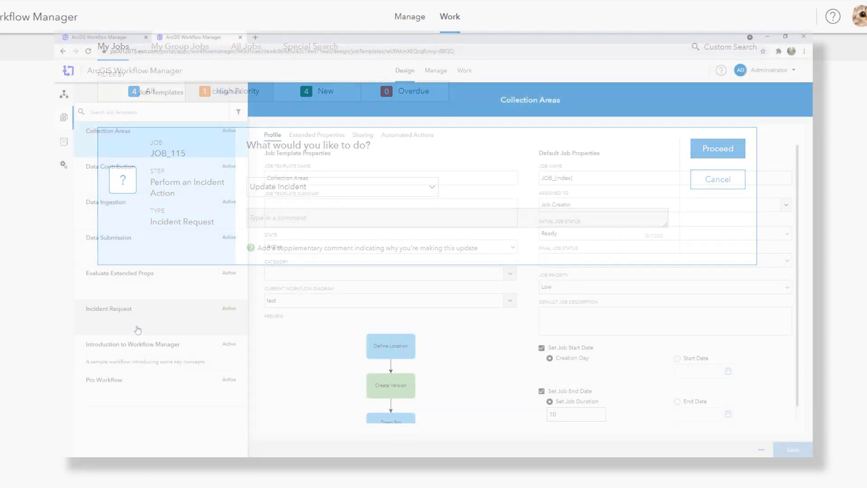
Inspect the Incident Request Add Comment action and the Comment Template's jobComment($job) body expression.
{"action": "left_click", "coordinate": [138, 329]}
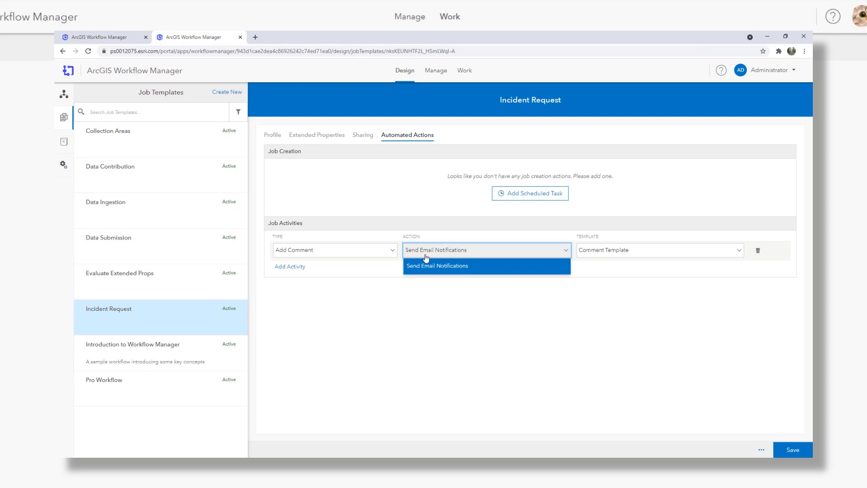
{"action": "left_click", "coordinate": [426, 252]}
{"action": "left_click", "coordinate": [383, 255]}
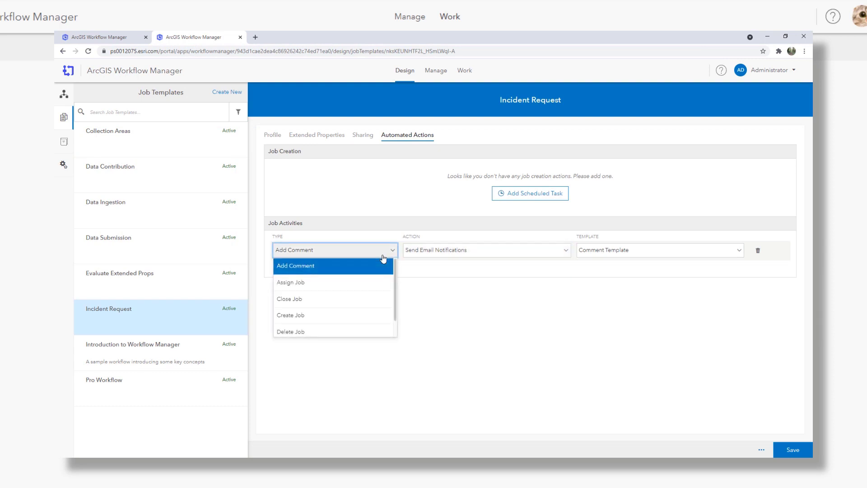
{"action": "scroll", "coordinate": [365, 296], "scroll_direction": "down", "scroll_amount": 1}
{"action": "scroll", "coordinate": [364, 297], "scroll_direction": "up", "scroll_amount": 1}
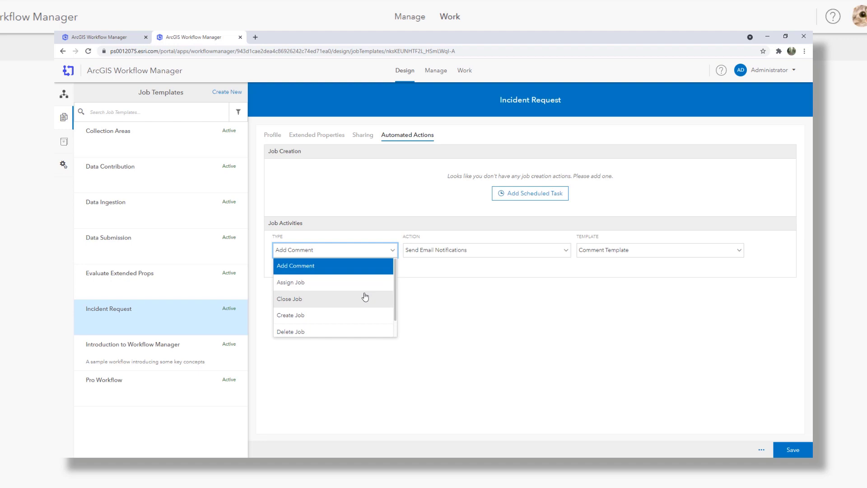
{"action": "scroll", "coordinate": [365, 297], "scroll_direction": "down", "scroll_amount": 1}
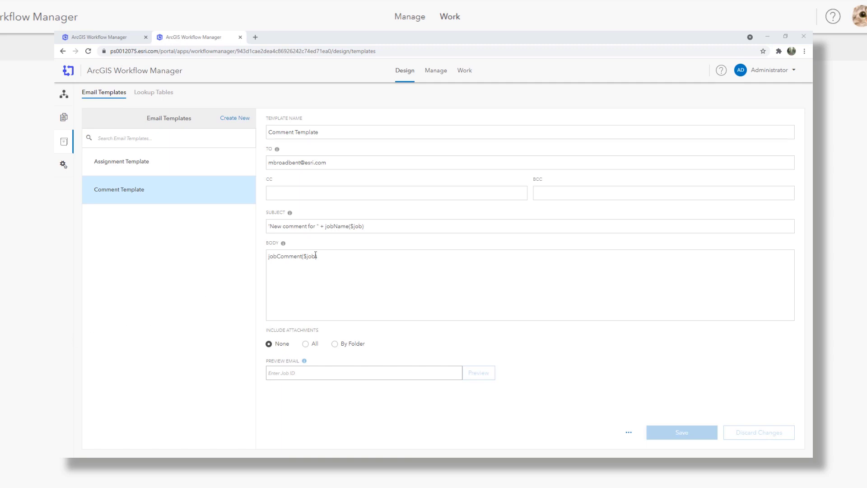
{"action": "left_click_drag", "start_coordinate": [324, 255], "coordinate": [267, 258]}
{"action": "left_click", "coordinate": [249, 307]}
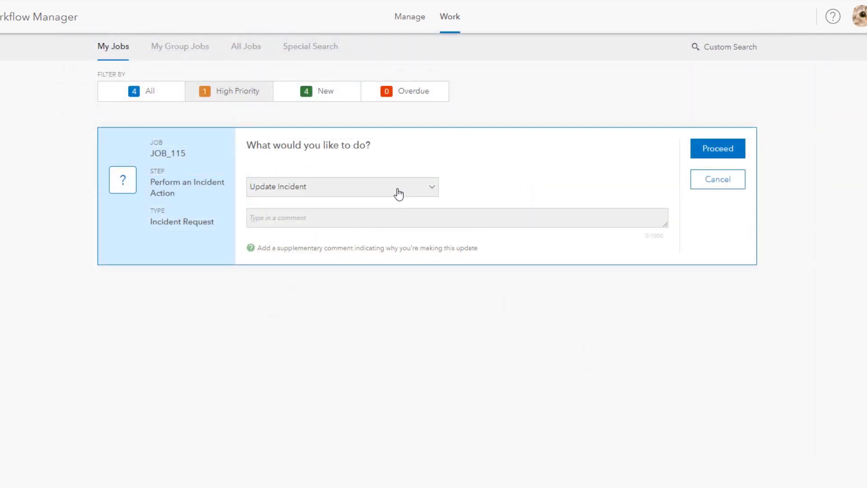
Choose Task New Work as JOB_115's incident action and proceed.
{"action": "left_click", "coordinate": [399, 194]}
{"action": "scroll", "coordinate": [383, 215], "scroll_direction": "down", "scroll_amount": 1}
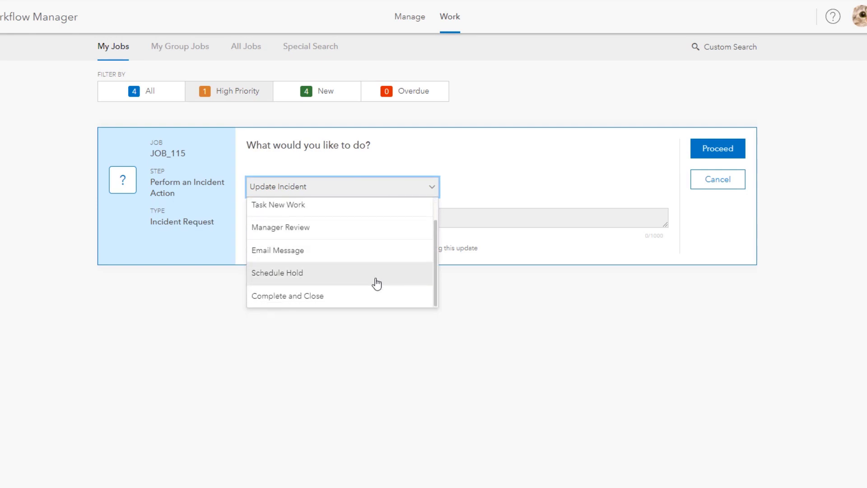
{"action": "scroll", "coordinate": [379, 244], "scroll_direction": "up", "scroll_amount": 1}
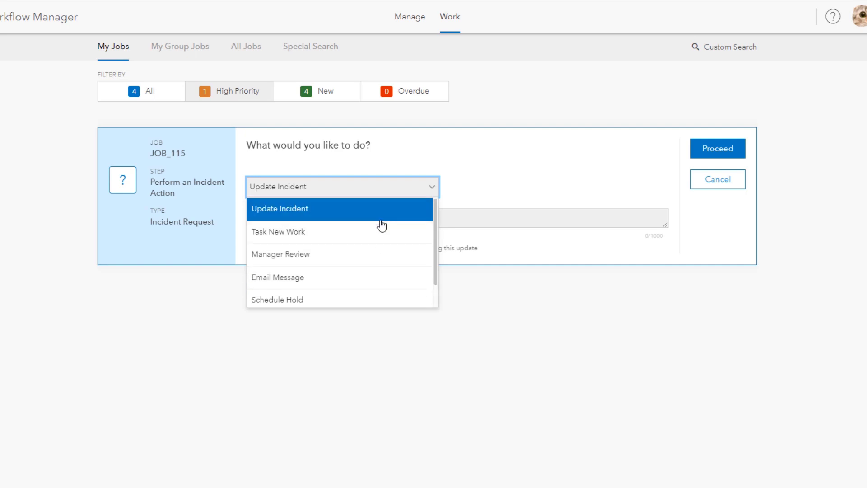
{"action": "left_click", "coordinate": [380, 238]}
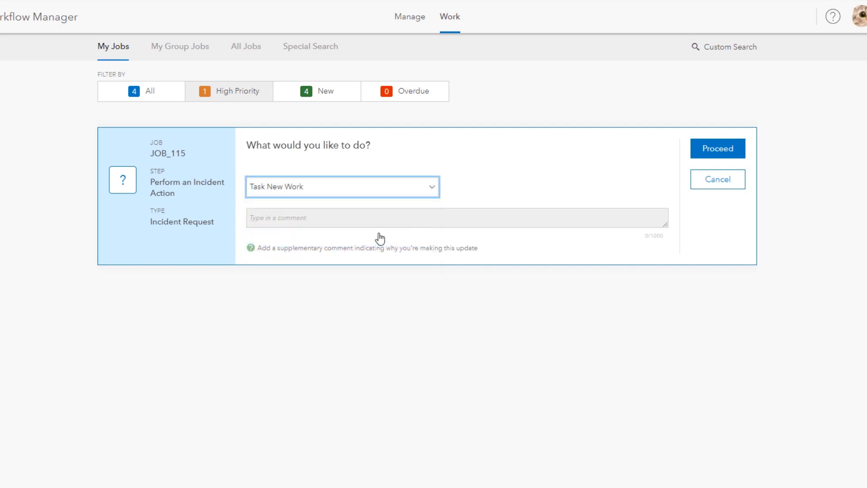
{"action": "left_click", "coordinate": [730, 150]}
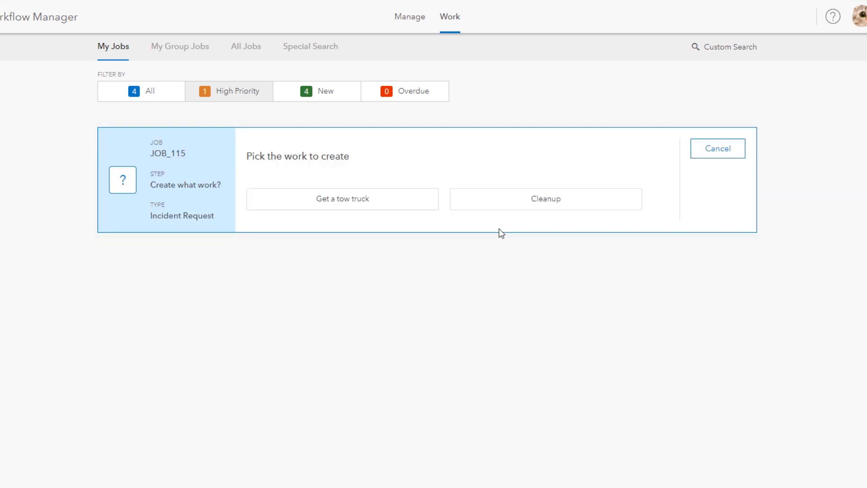
Request a tow truck for JOB_115, then review the Perform an Incident Action, Create what work? and Tow Truck step details.
{"action": "left_click", "coordinate": [343, 203]}
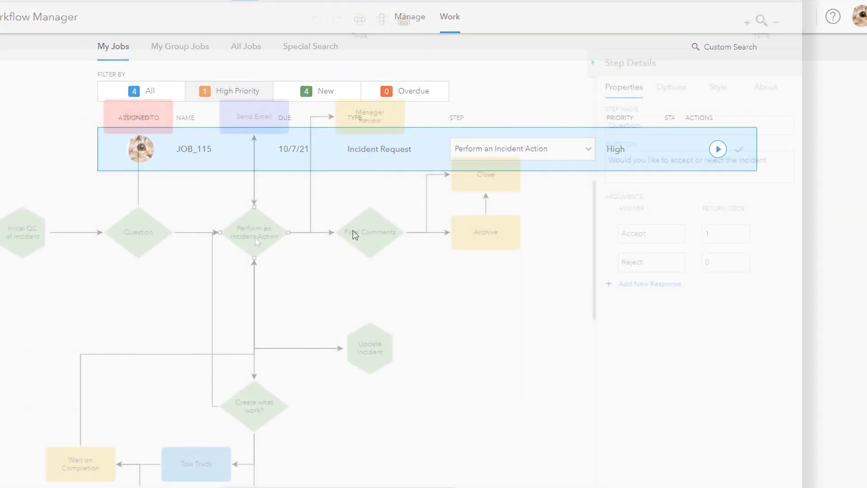
{"action": "left_click", "coordinate": [255, 237]}
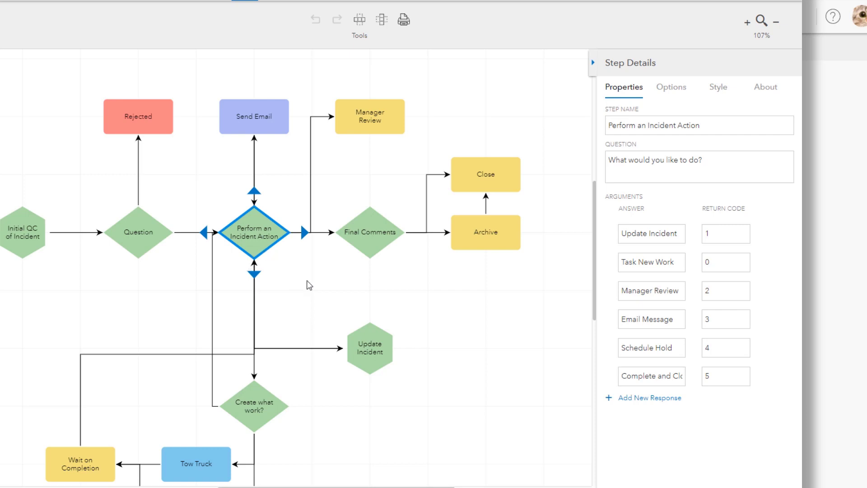
{"action": "left_click_drag", "start_coordinate": [467, 393], "coordinate": [474, 274]}
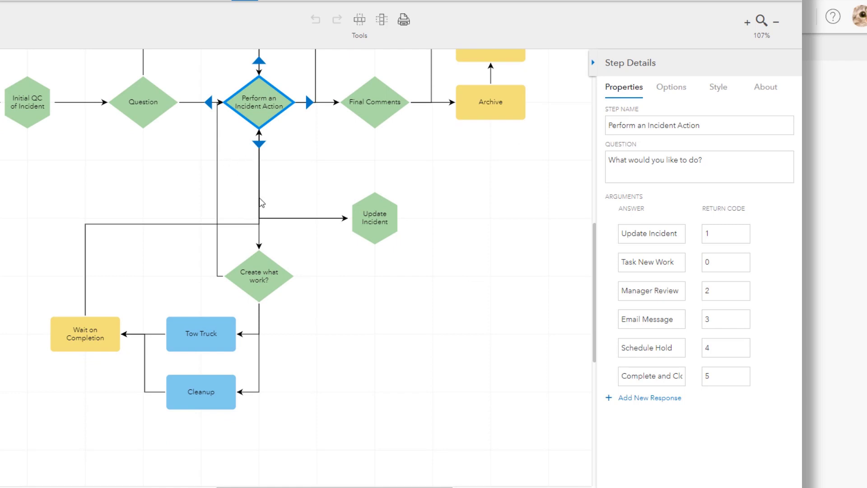
{"action": "left_click", "coordinate": [261, 269]}
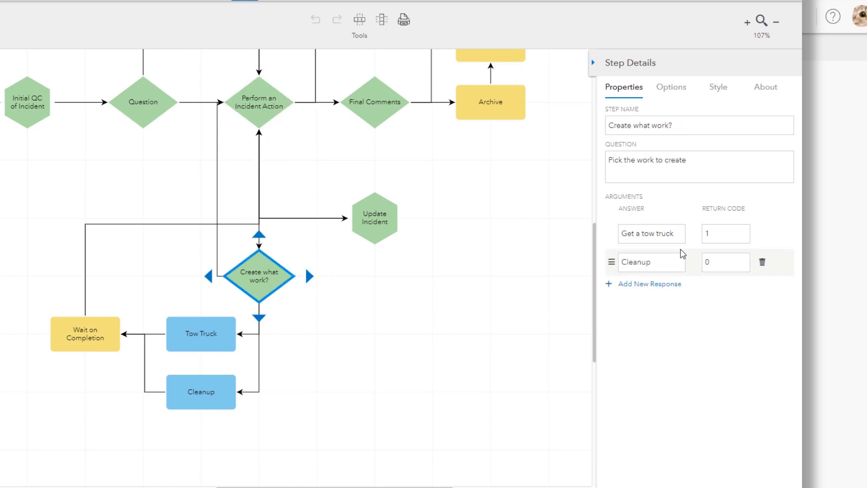
{"action": "left_click", "coordinate": [205, 333]}
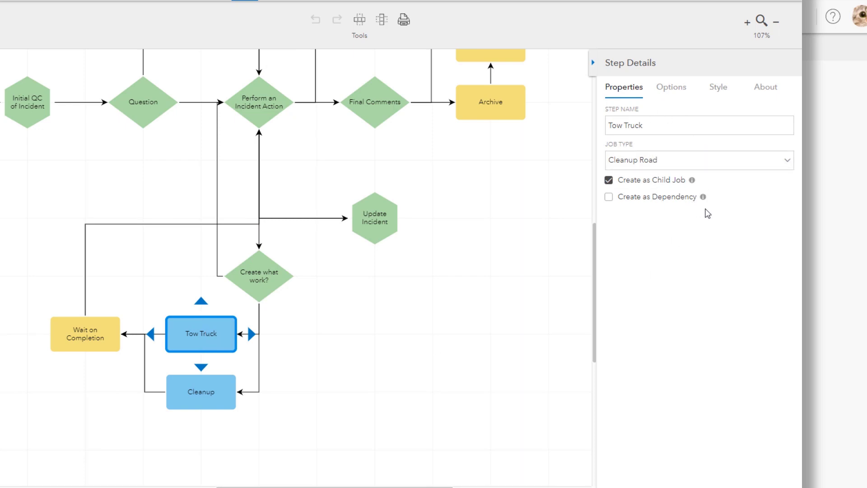
{"action": "mouse_move", "coordinate": [703, 197]}
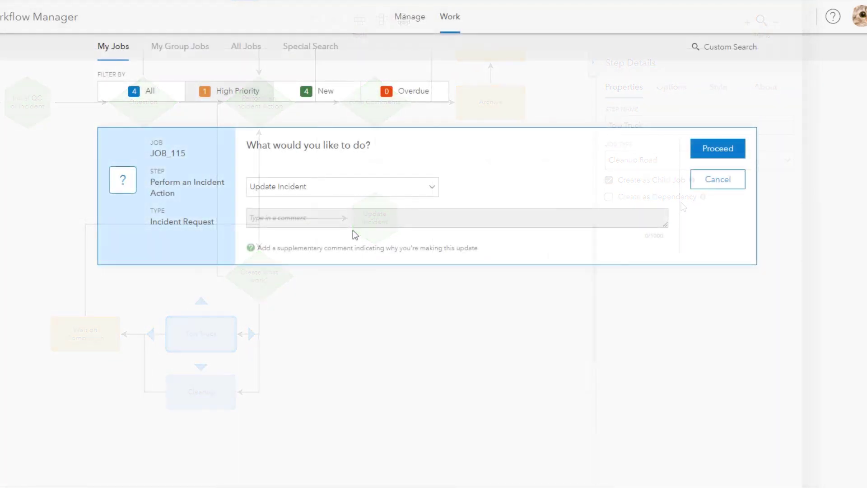
Choose Manager Review as JOB_115's incident action, then view its current step and assignment in the Info tab.
{"action": "left_click", "coordinate": [417, 193]}
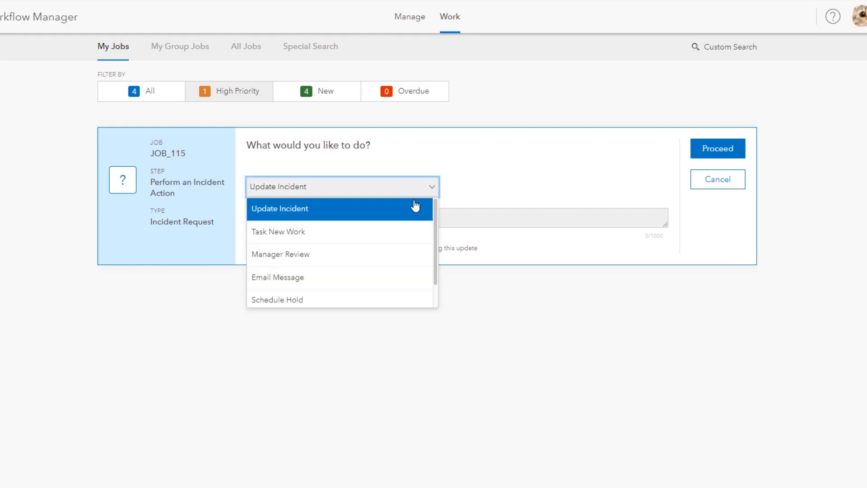
{"action": "left_click", "coordinate": [397, 261]}
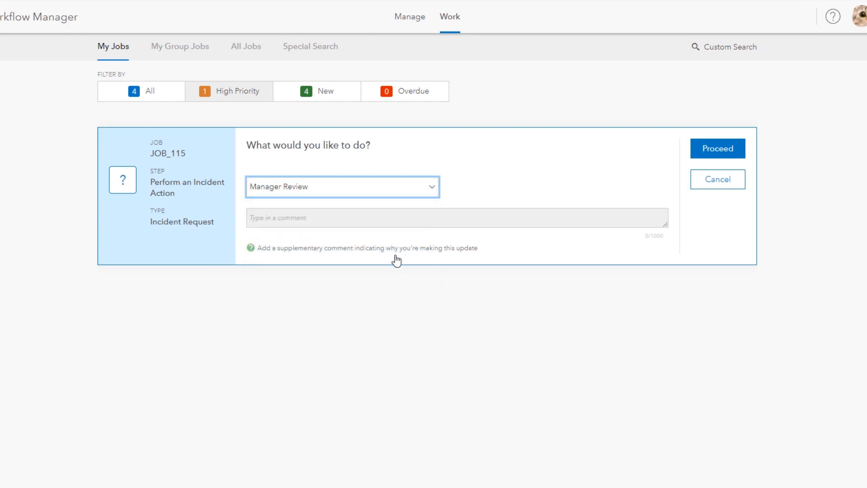
{"action": "left_click", "coordinate": [726, 159]}
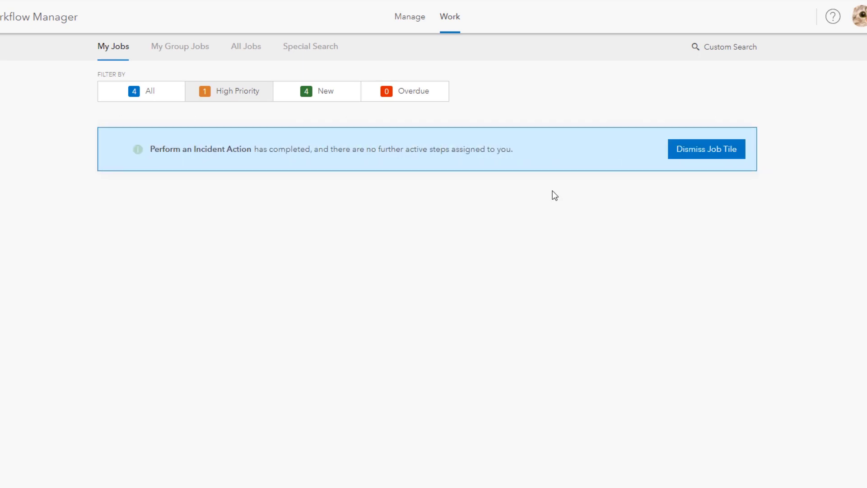
{"action": "left_click", "coordinate": [861, 132]}
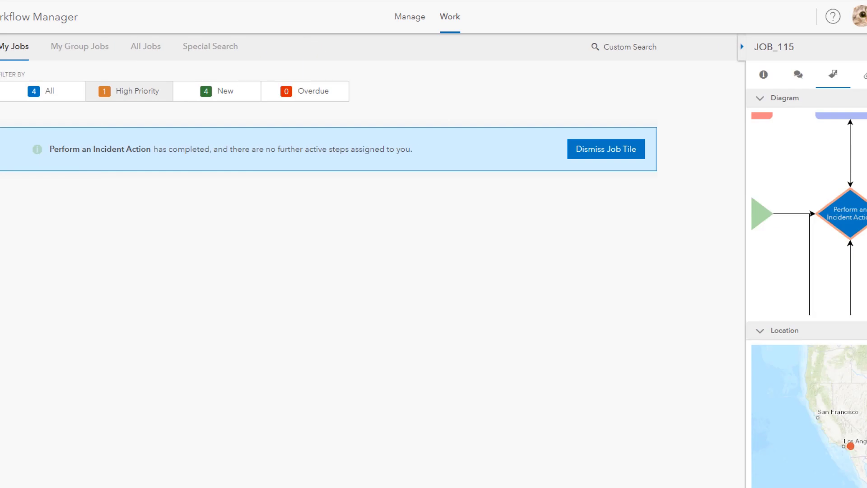
{"action": "left_click", "coordinate": [766, 76]}
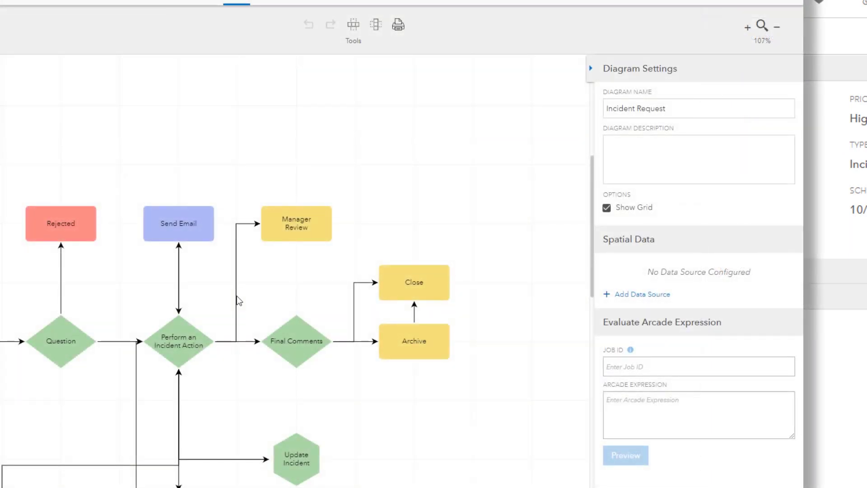
Select the path from Perform an Incident Action to Manager Review and read its full Arcade assignment expression.
{"action": "left_click", "coordinate": [237, 298]}
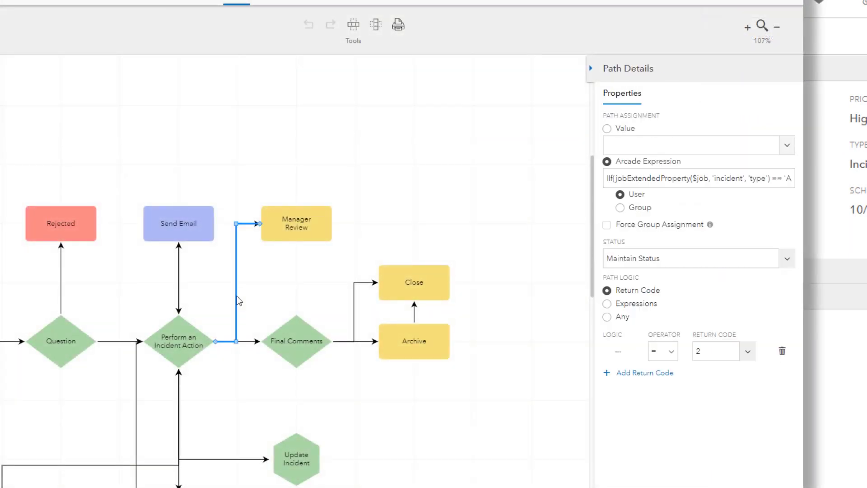
{"action": "left_click", "coordinate": [677, 180]}
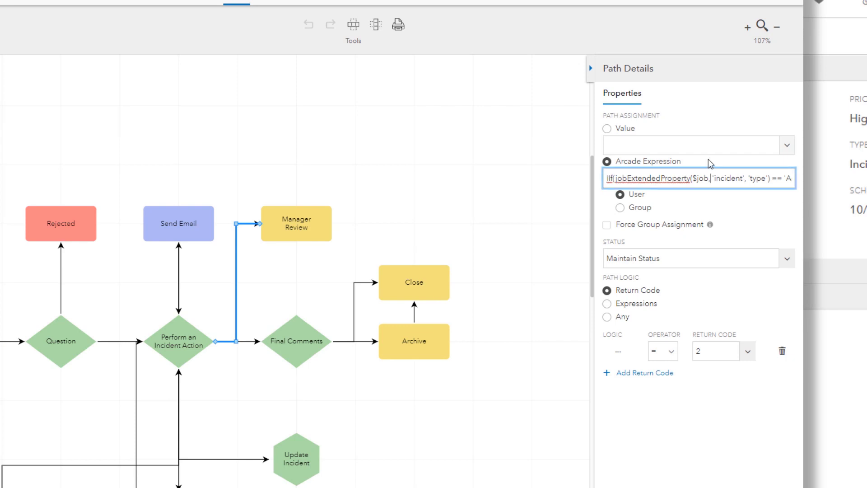
{"action": "key", "text": "Right"}
{"action": "key", "text": "Right"}
{"action": "key", "text": "Right"}
{"action": "key", "text": "Right"}
{"action": "key", "text": "Right"}
{"action": "key", "text": "Right"}
{"action": "key", "text": "Right"}
{"action": "key", "text": "Right"}
{"action": "key", "text": "Right"}
{"action": "key", "text": "Right"}
{"action": "key", "text": "Right"}
{"action": "key", "text": "Right"}
{"action": "key", "text": "Right"}
{"action": "key", "text": "Right"}
{"action": "key", "text": "Right"}
{"action": "key", "text": "Right"}
{"action": "key", "text": "Right"}
{"action": "key", "text": "Right"}
{"action": "key", "text": "Right"}
{"action": "key", "text": "Right"}
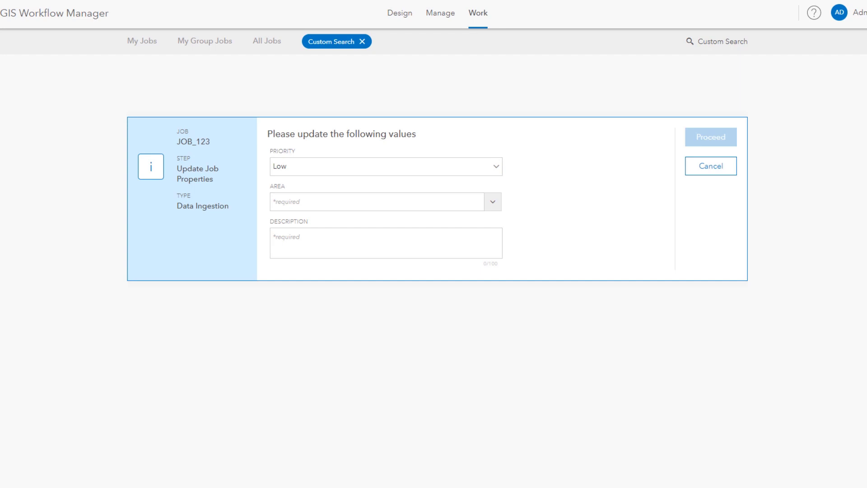
Set JOB_123 to Area B with the description 'Please provide any parcel updates if you have them'.
{"action": "left_click", "coordinate": [492, 205]}
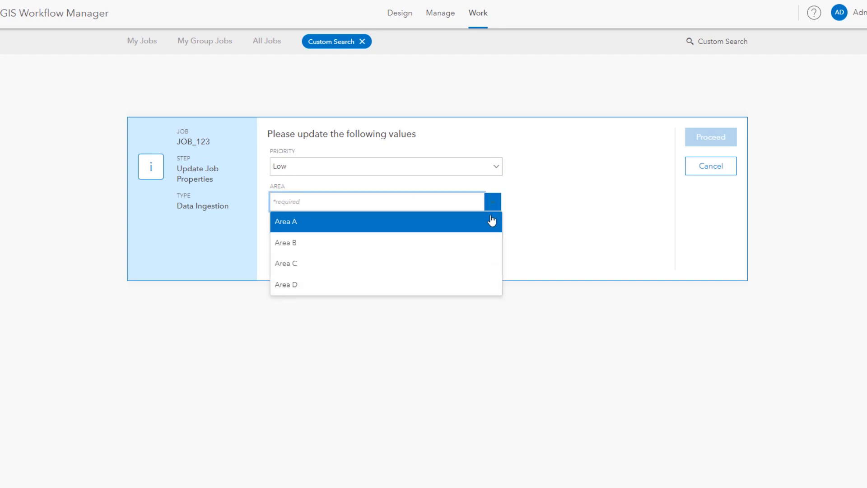
{"action": "left_click", "coordinate": [484, 243]}
{"action": "type", "text": "Please provide any parcel updates if you have them"}
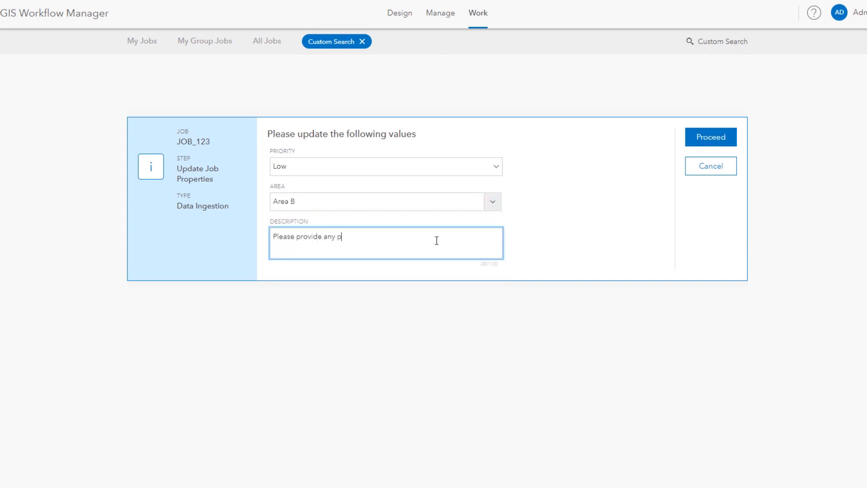
{"action": "left_click", "coordinate": [697, 147]}
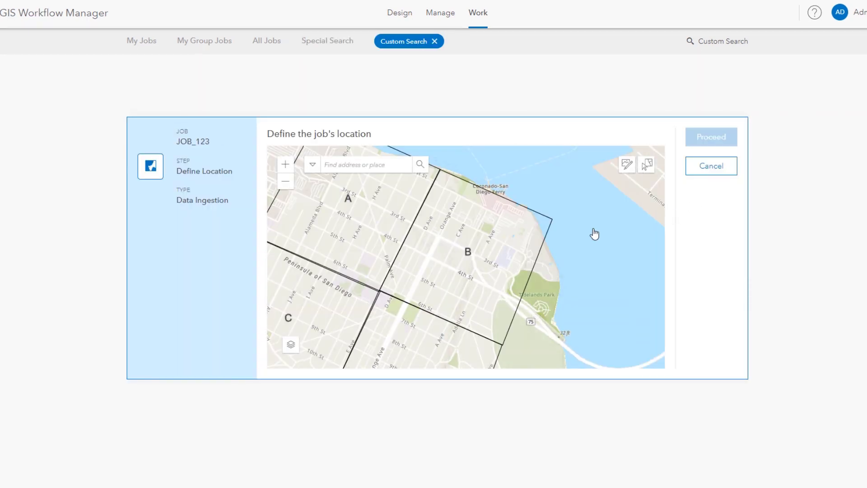
Draw a polygon outlining the job location, then proceed past Add Attachment without files.
{"action": "scroll", "coordinate": [490, 281], "scroll_direction": "up", "scroll_amount": 4}
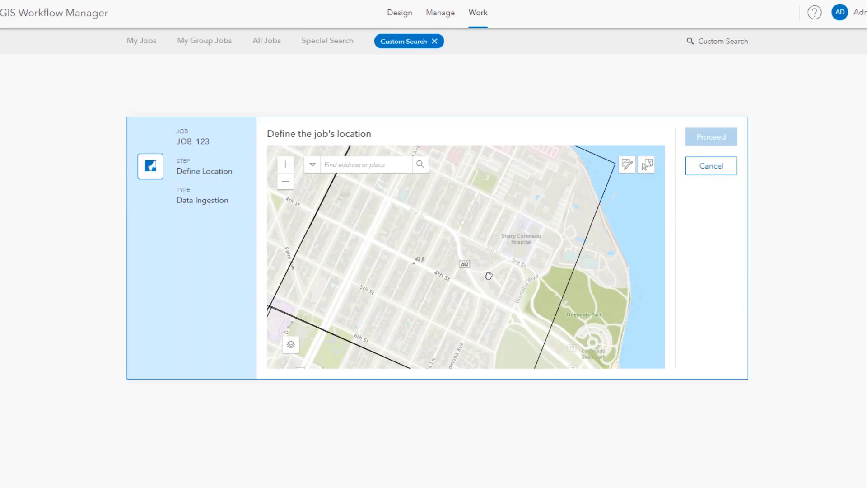
{"action": "scroll", "coordinate": [490, 292], "scroll_direction": "down", "scroll_amount": 1}
{"action": "left_click", "coordinate": [632, 169]}
{"action": "left_click", "coordinate": [399, 241]}
{"action": "left_click", "coordinate": [476, 244]}
{"action": "left_click", "coordinate": [515, 283]}
{"action": "left_click", "coordinate": [516, 310]}
{"action": "left_click", "coordinate": [478, 333]}
{"action": "double_click", "coordinate": [430, 275]}
{"action": "left_click", "coordinate": [711, 142]}
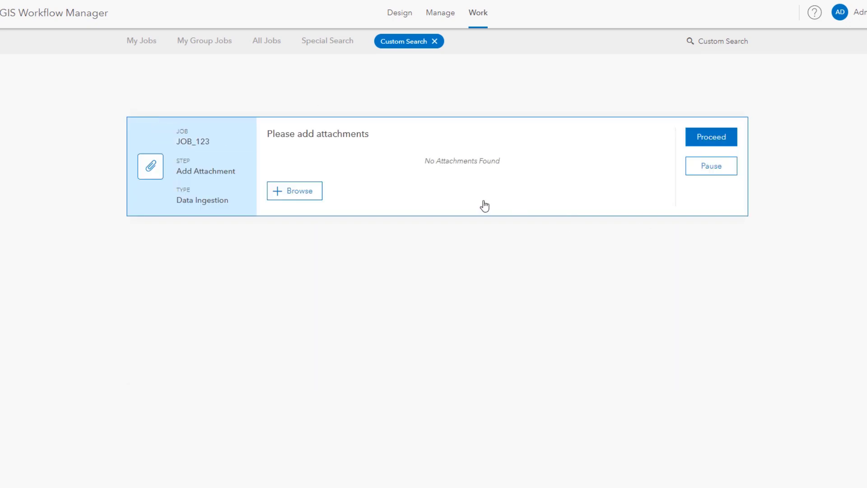
{"action": "left_click", "coordinate": [293, 190]}
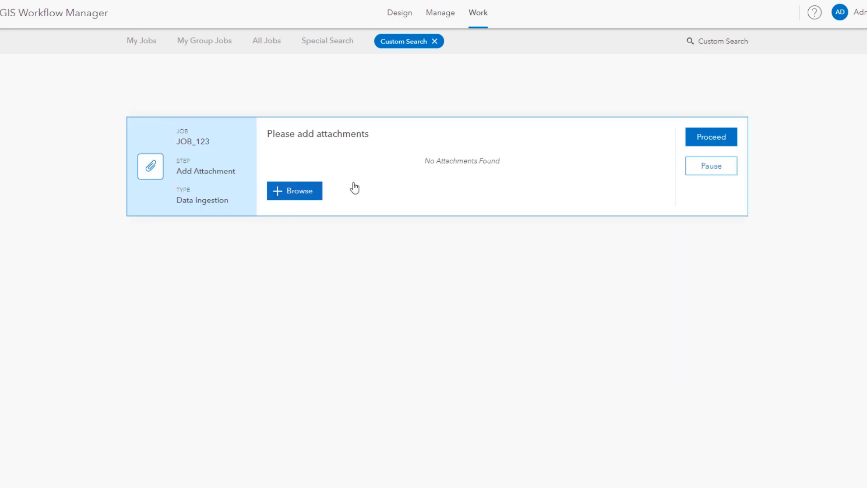
{"action": "left_click", "coordinate": [695, 139]}
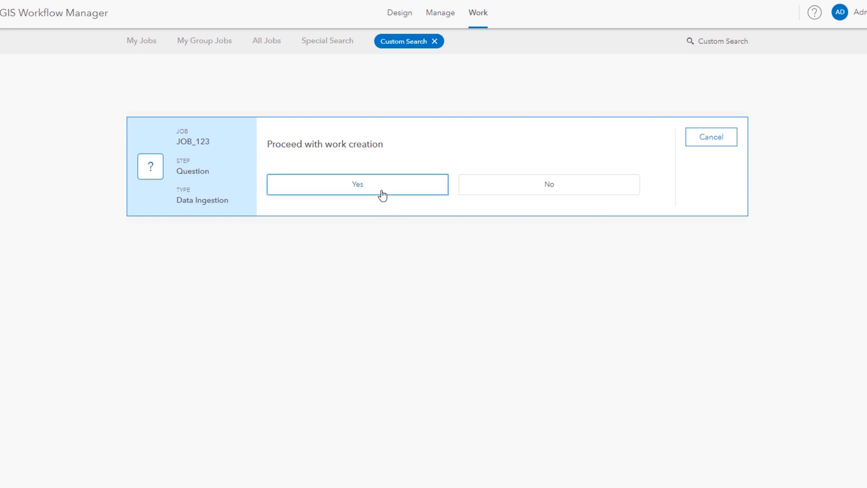
Confirm work creation, paste JOB_117 as the parent job ID, and show the job's full details.
{"action": "left_click", "coordinate": [382, 195]}
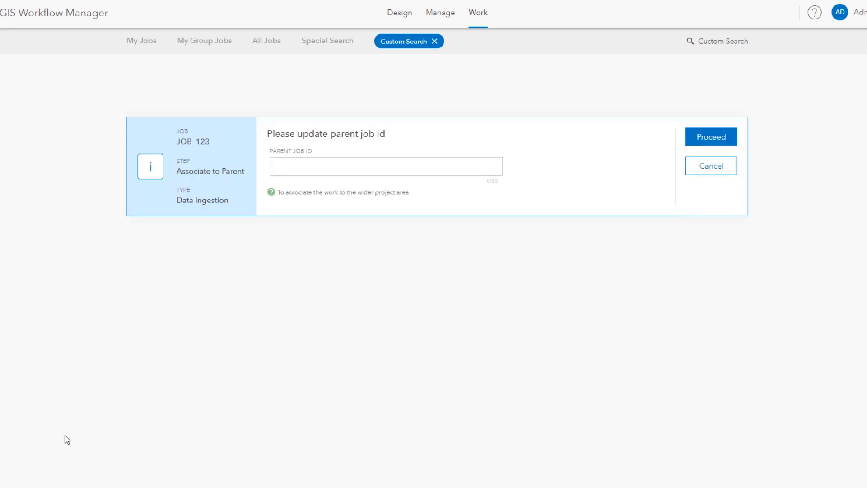
{"action": "left_click", "coordinate": [374, 168]}
{"action": "right_click", "coordinate": [373, 169]}
{"action": "left_click", "coordinate": [370, 247]}
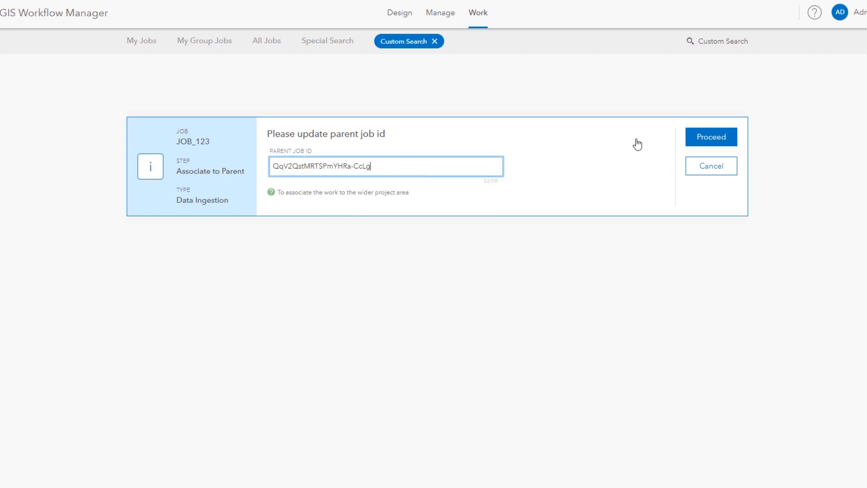
{"action": "left_click", "coordinate": [703, 138]}
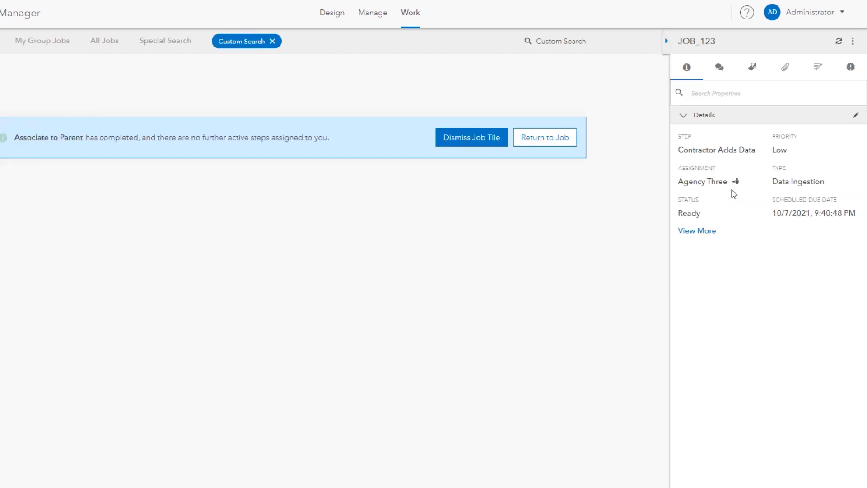
{"action": "left_click", "coordinate": [703, 231]}
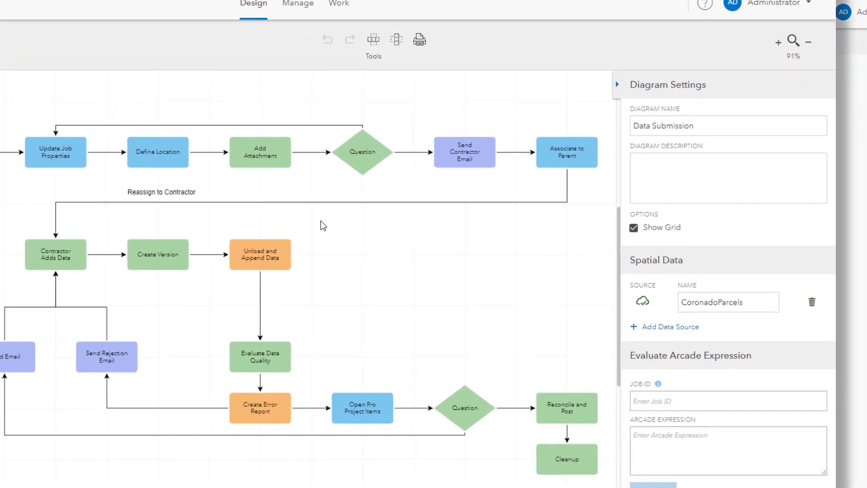
Review the Update Job Properties, Define Location and Question step settings in the Data Submission diagram.
{"action": "scroll", "coordinate": [263, 156], "scroll_direction": "up", "scroll_amount": 2}
{"action": "scroll", "coordinate": [59, 129], "scroll_direction": "up", "scroll_amount": 1}
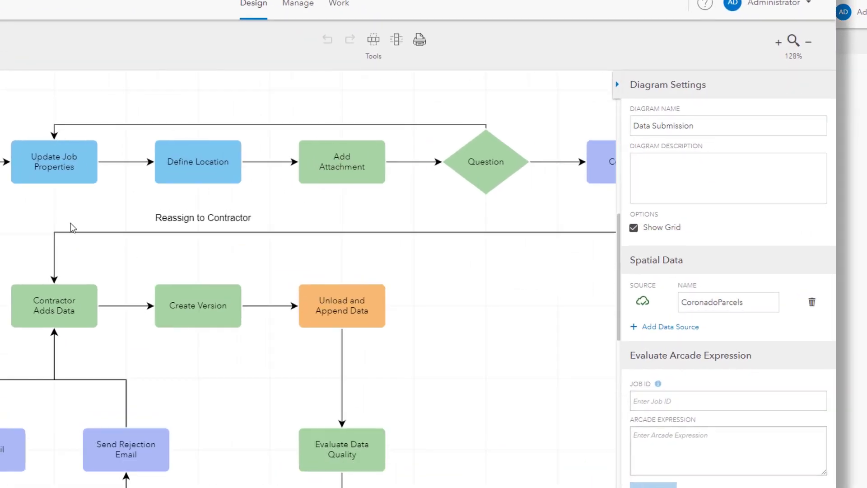
{"action": "left_click", "coordinate": [63, 176]}
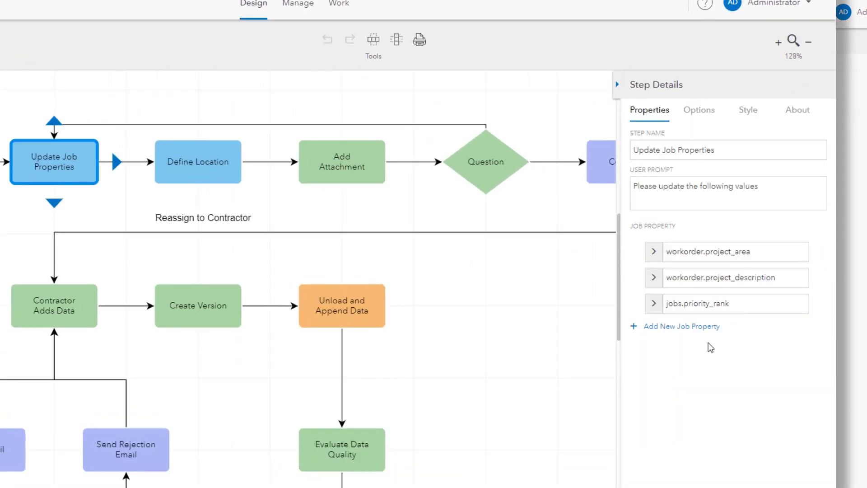
{"action": "left_click", "coordinate": [210, 162]}
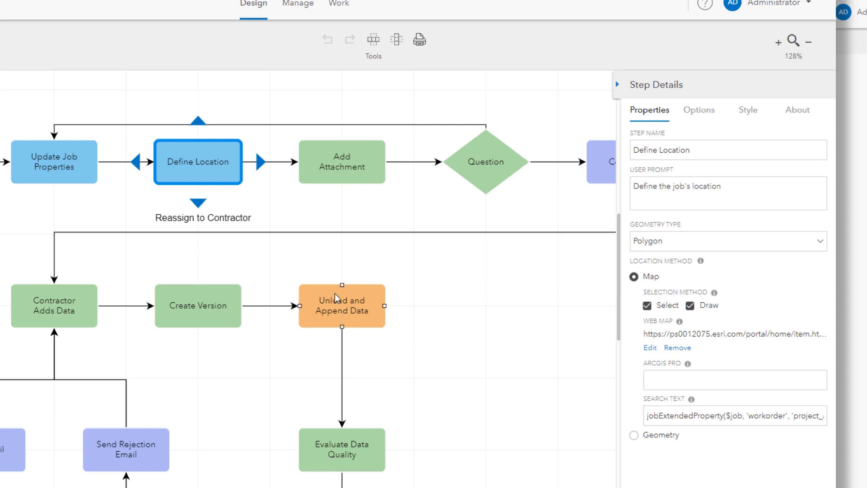
{"action": "left_click_drag", "start_coordinate": [325, 218], "coordinate": [137, 246]}
{"action": "mouse_move", "coordinate": [147, 219]}
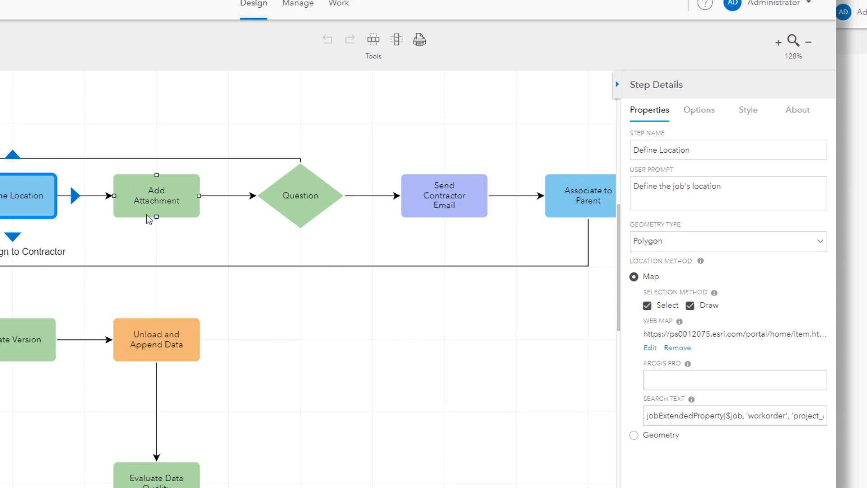
{"action": "left_click", "coordinate": [310, 216]}
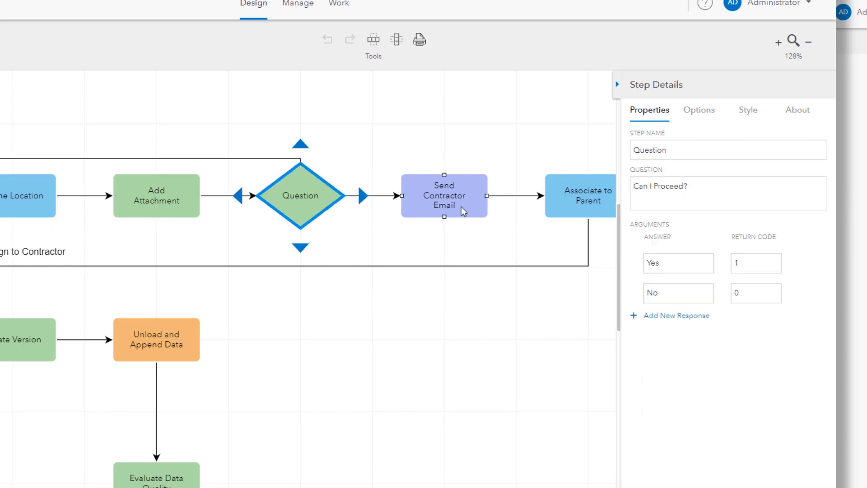
Copy the Send Contractor Email recipient expression into Notepad, then inspect the Associate to Parent step.
{"action": "left_click", "coordinate": [480, 212]}
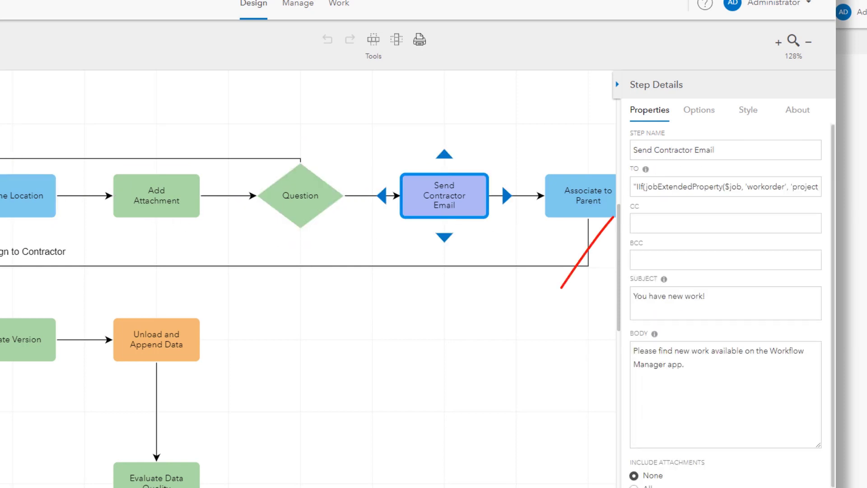
{"action": "key", "text": "ctrl+a"}
{"action": "key", "text": "ctrl+c"}
{"action": "key", "text": "alt+Tab"}
{"action": "key", "text": "ctrl+v"}
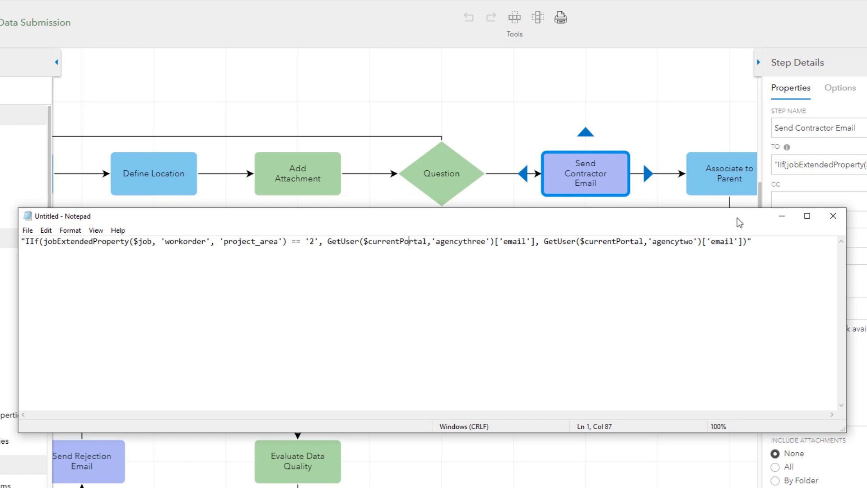
{"action": "left_click_drag", "start_coordinate": [739, 222], "coordinate": [277, 161]}
{"action": "left_click", "coordinate": [193, 201]}
{"action": "scroll", "coordinate": [402, 267], "scroll_direction": "down", "scroll_amount": 2}
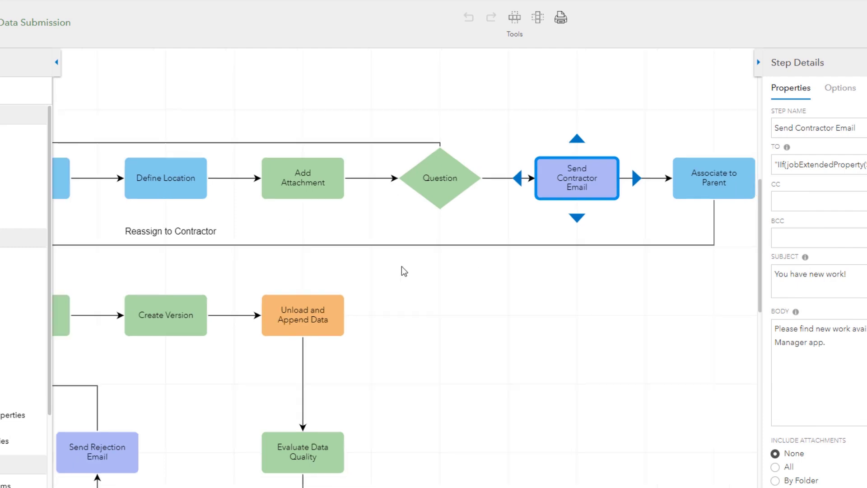
{"action": "left_click", "coordinate": [657, 203]}
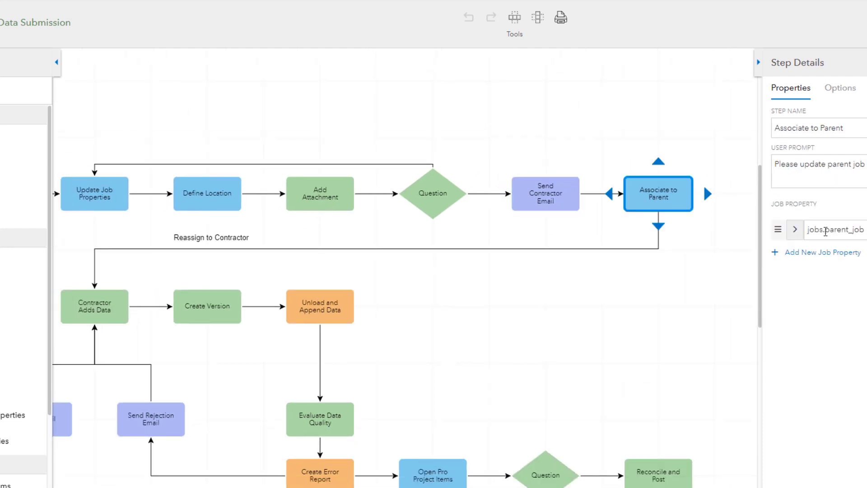
Inspect the Evaluate Data Quality step's settings in the lower part of the Data Submission diagram.
{"action": "mouse_move", "coordinate": [573, 283]}
{"action": "left_mouse_down"}
{"action": "mouse_move", "coordinate": [615, 215]}
{"action": "mouse_move", "coordinate": [618, 168]}
{"action": "mouse_move", "coordinate": [650, 184]}
{"action": "left_mouse_up"}
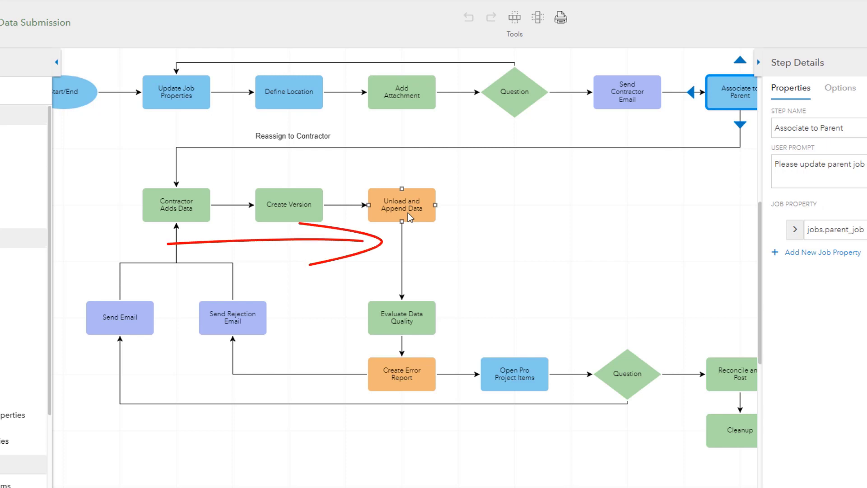
{"action": "left_click", "coordinate": [392, 320]}
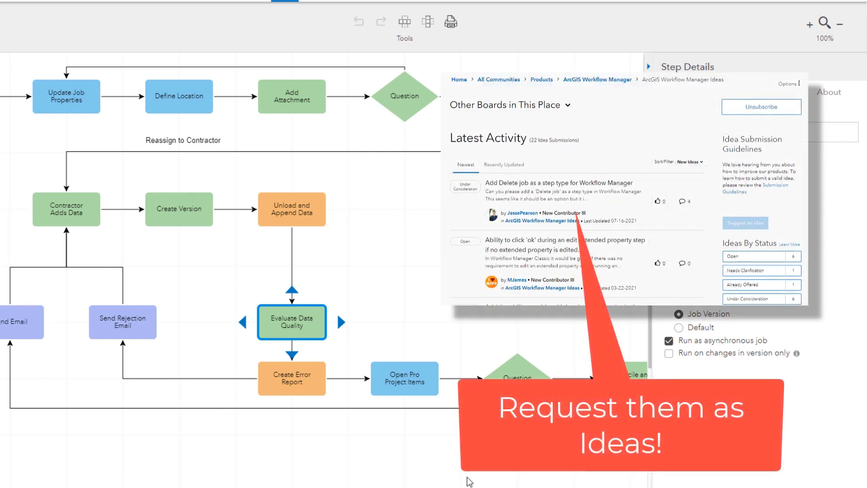
{"action": "left_click_drag", "start_coordinate": [466, 476], "coordinate": [377, 466]}
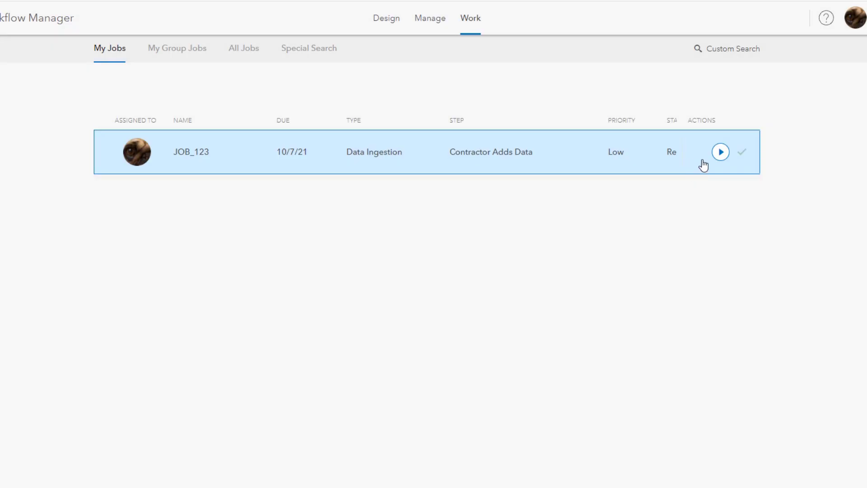
Start JOB_123's contractor step and attach a geodatabase as the data submission.
{"action": "left_click", "coordinate": [720, 152]}
{"action": "left_click", "coordinate": [292, 209]}
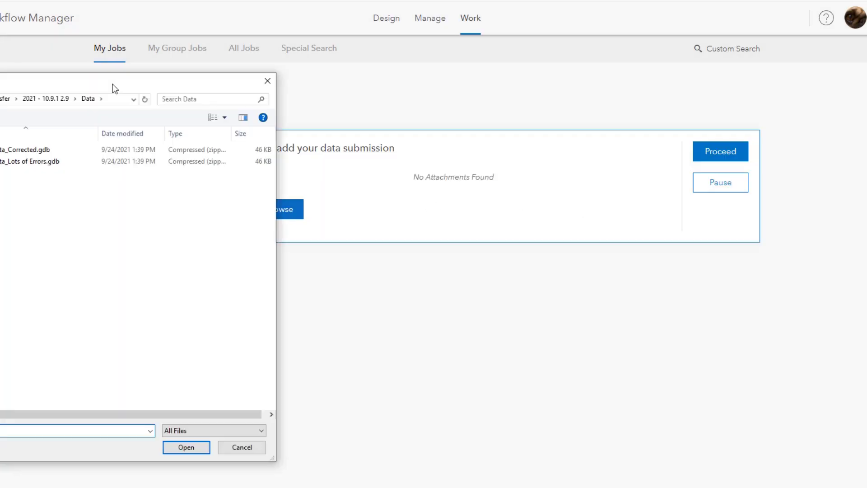
{"action": "double_click", "coordinate": [119, 164]}
{"action": "left_click", "coordinate": [718, 154]}
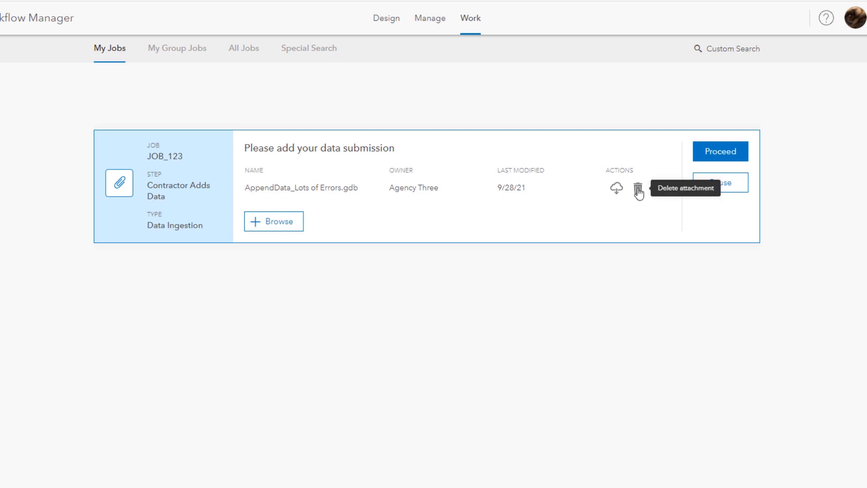
Replace the error-filled attachment with AppendData_Corrected.gdb and proceed past the contractor step.
{"action": "left_click", "coordinate": [637, 192]}
{"action": "left_click", "coordinate": [283, 218]}
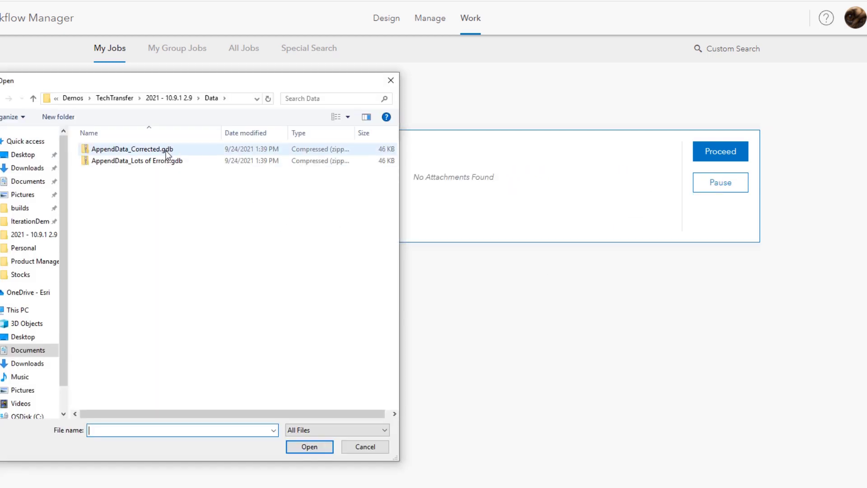
{"action": "double_click", "coordinate": [167, 150]}
{"action": "left_click", "coordinate": [733, 156]}
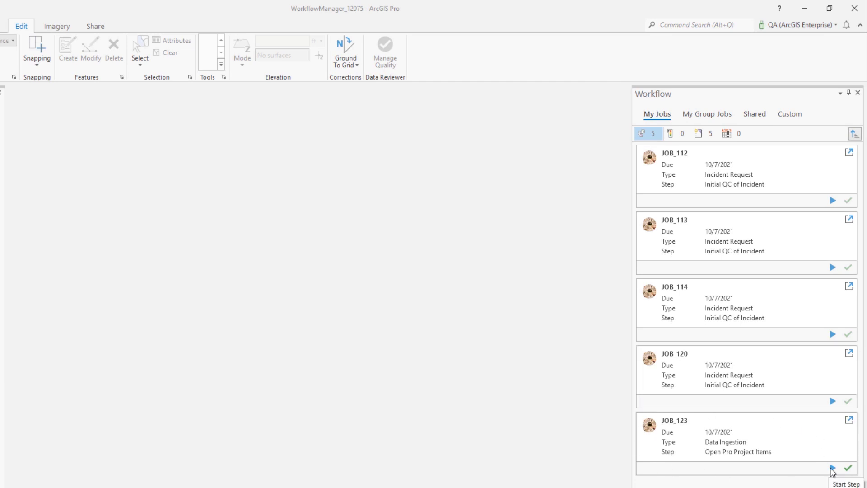
Start JOB_123's Open Pro Project Items step and review both validation errors, locating feature 3205 on the map.
{"action": "left_click", "coordinate": [832, 468]}
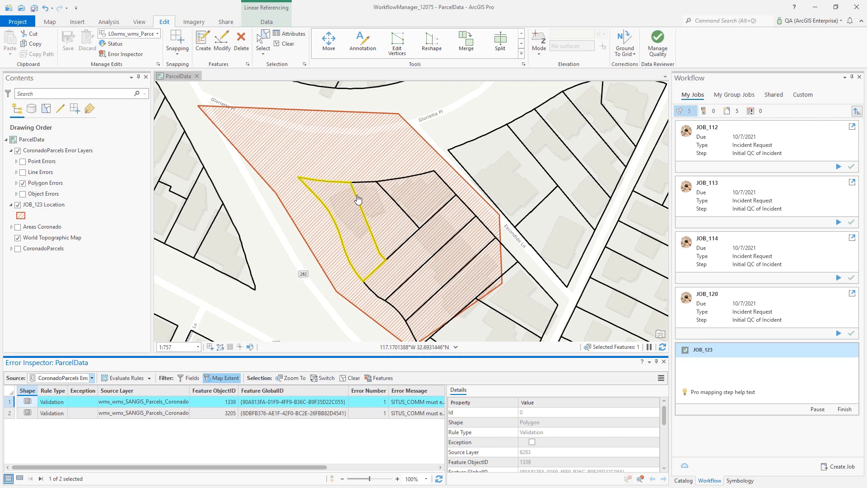
{"action": "left_click", "coordinate": [142, 413]}
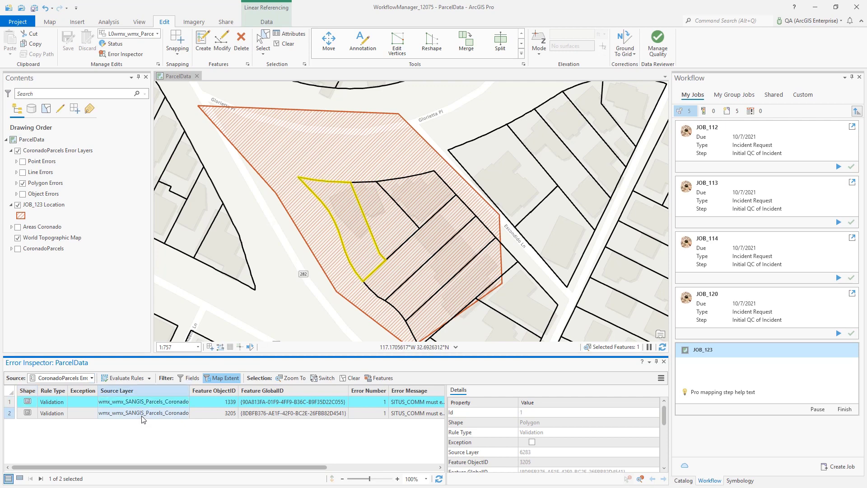
{"action": "left_click", "coordinate": [18, 414]}
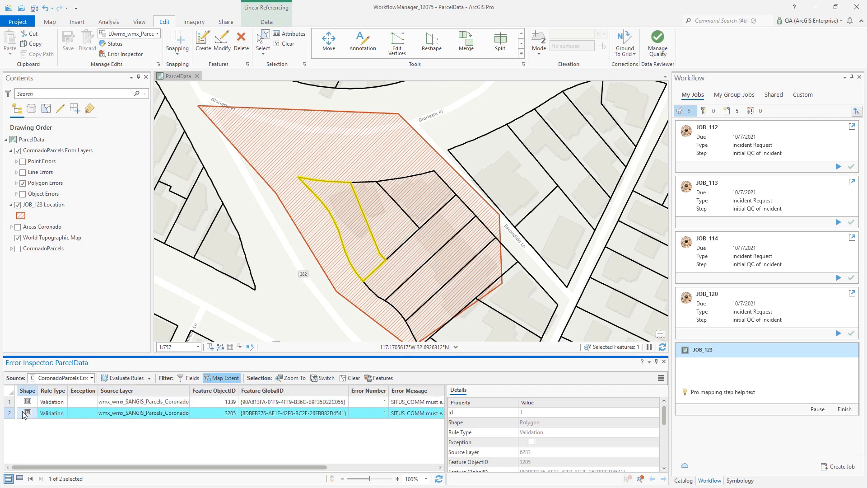
{"action": "left_click", "coordinate": [408, 415]}
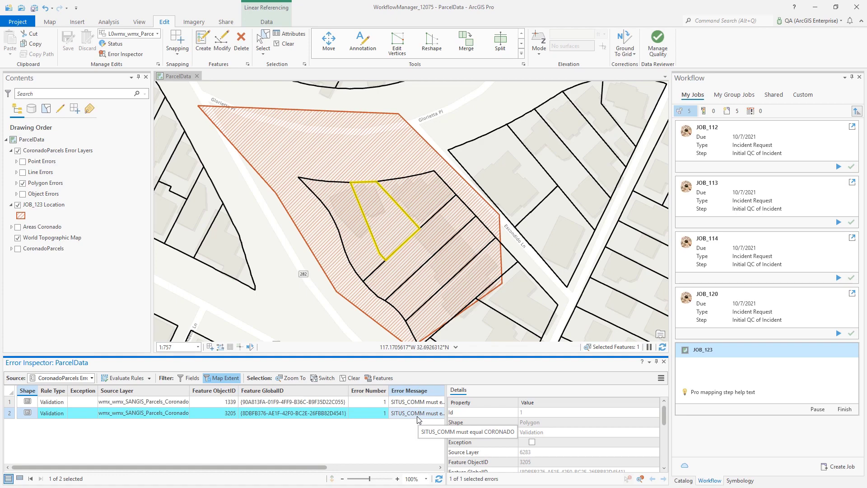
{"action": "key", "text": "Up"}
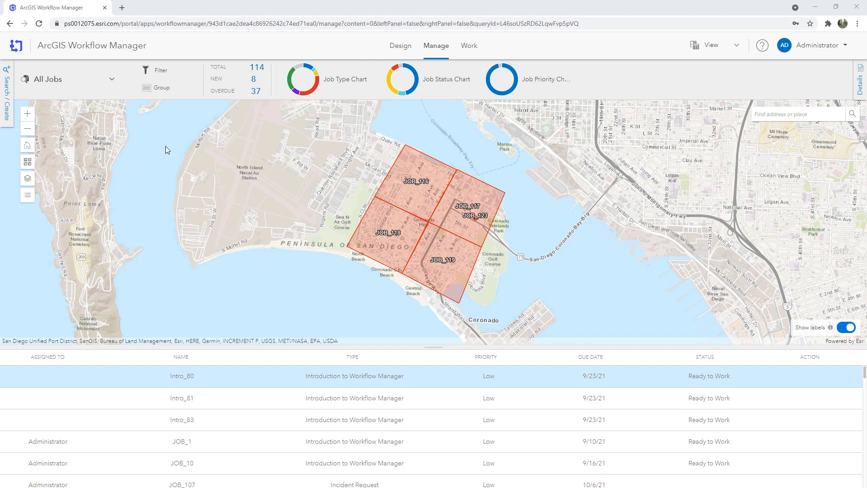
Filter the job list to restrict results to the current map extent.
{"action": "left_click", "coordinate": [161, 72]}
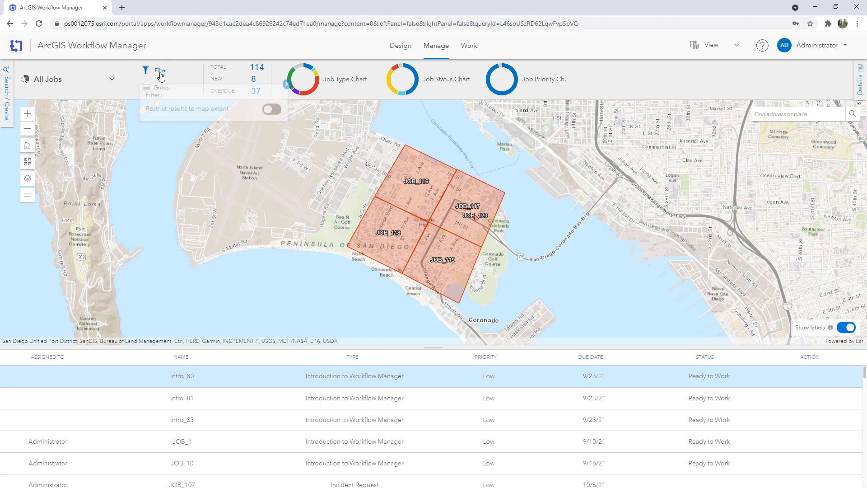
{"action": "left_click", "coordinate": [272, 111]}
{"action": "left_click", "coordinate": [272, 111]}
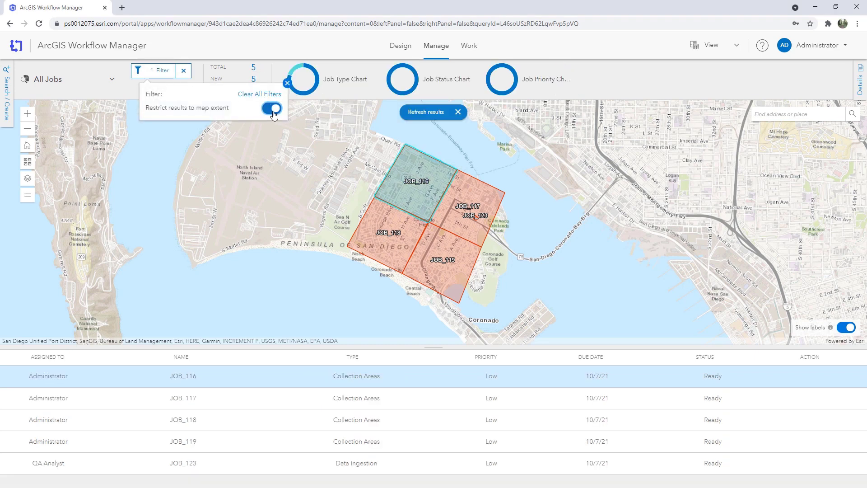
{"action": "left_click", "coordinate": [348, 121]}
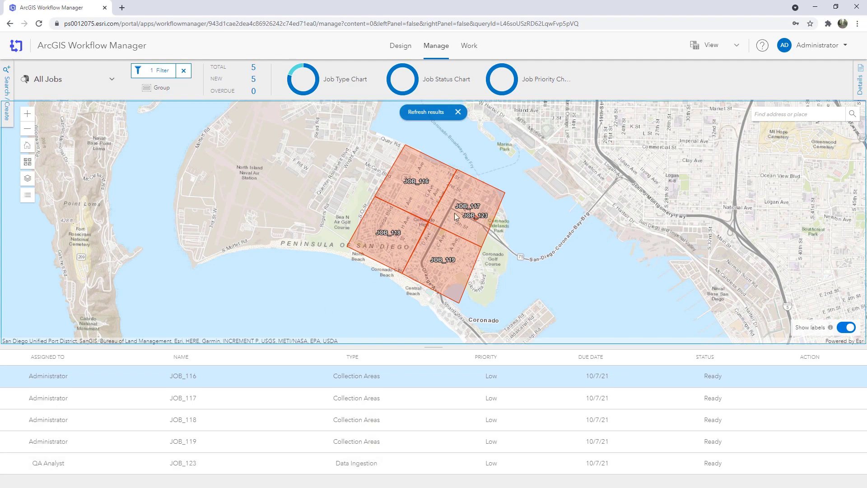
Group the jobs by parent job and enlarge the map around JOB_117.
{"action": "scroll", "coordinate": [454, 213], "scroll_direction": "up", "scroll_amount": 1}
{"action": "left_click", "coordinate": [161, 91]}
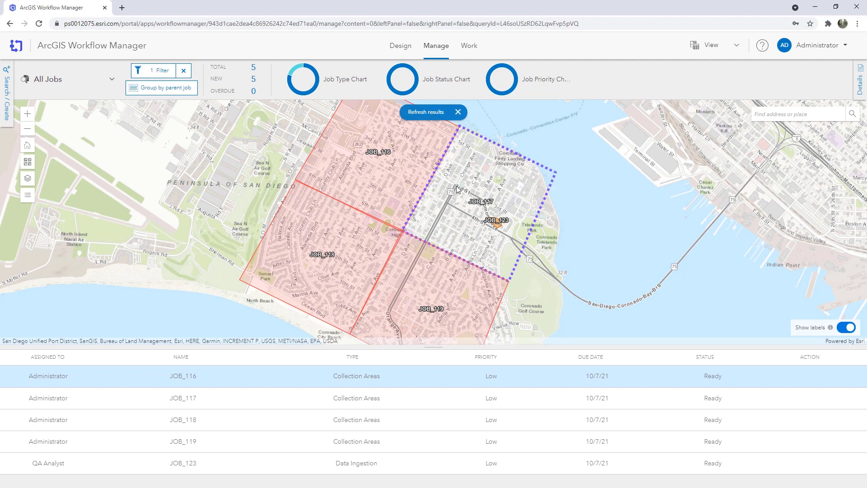
{"action": "left_click", "coordinate": [458, 111]}
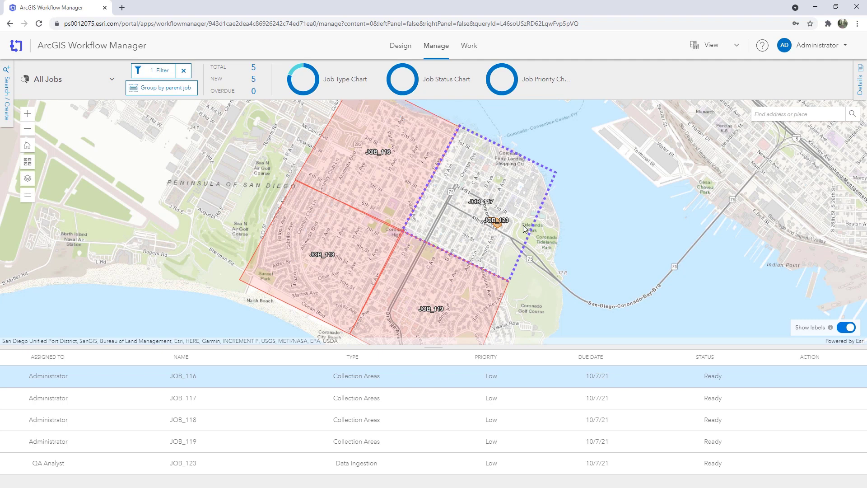
{"action": "scroll", "coordinate": [511, 198], "scroll_direction": "up", "scroll_amount": 1}
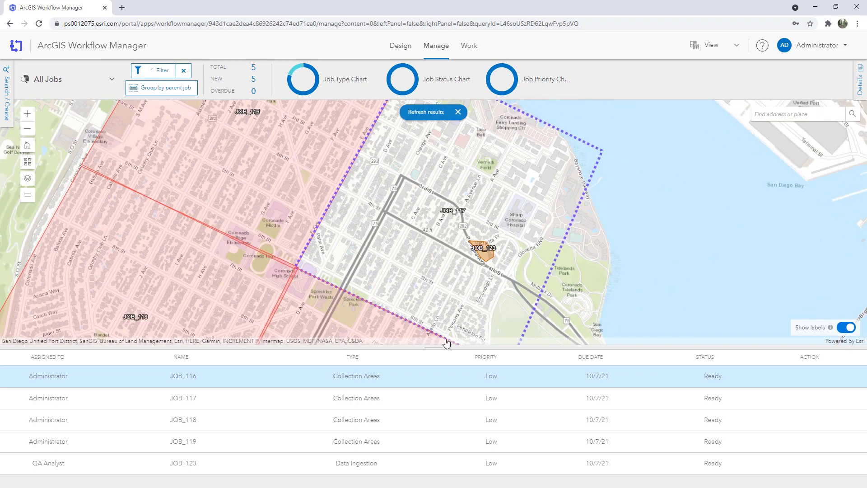
{"action": "left_click_drag", "start_coordinate": [433, 346], "coordinate": [432, 412]}
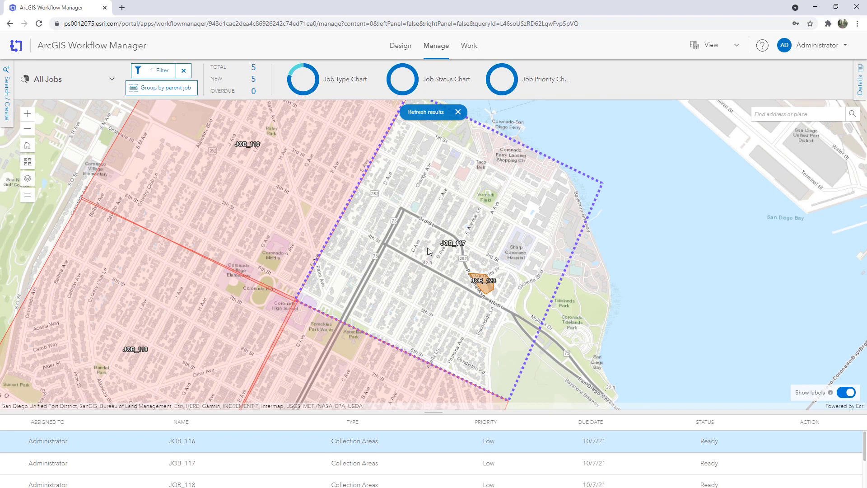
Read JOB_117's notes and holds in the expanded Details panel, then open dependent job JOB_123.
{"action": "left_click", "coordinate": [458, 112]}
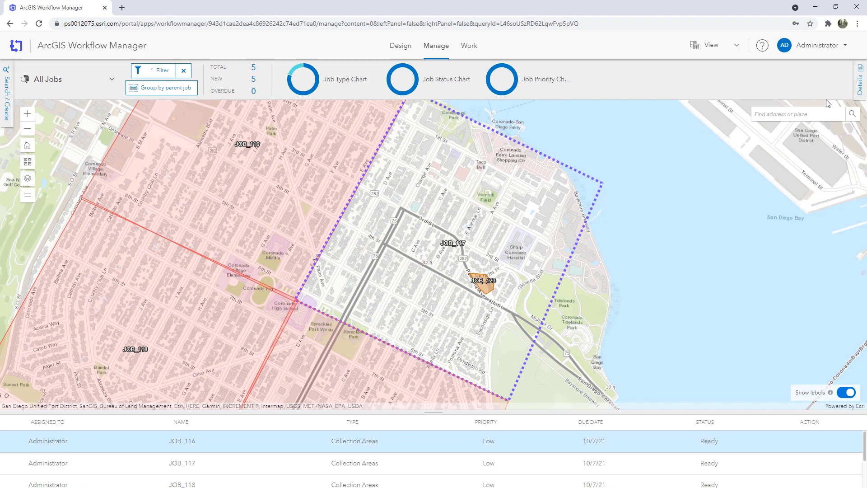
{"action": "left_click", "coordinate": [858, 94]}
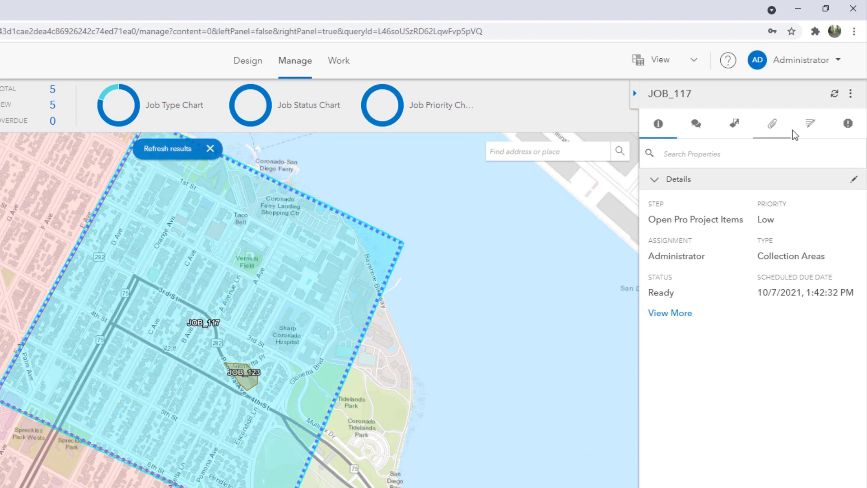
{"action": "left_click", "coordinate": [810, 128]}
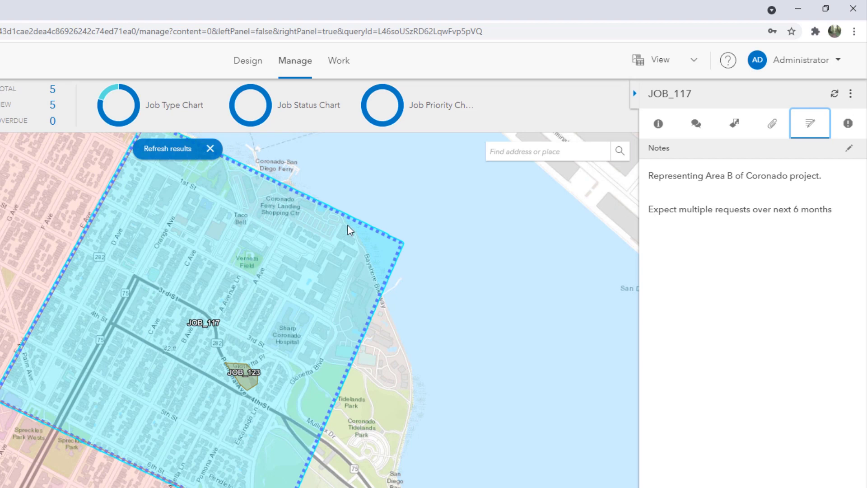
{"action": "left_click", "coordinate": [849, 125]}
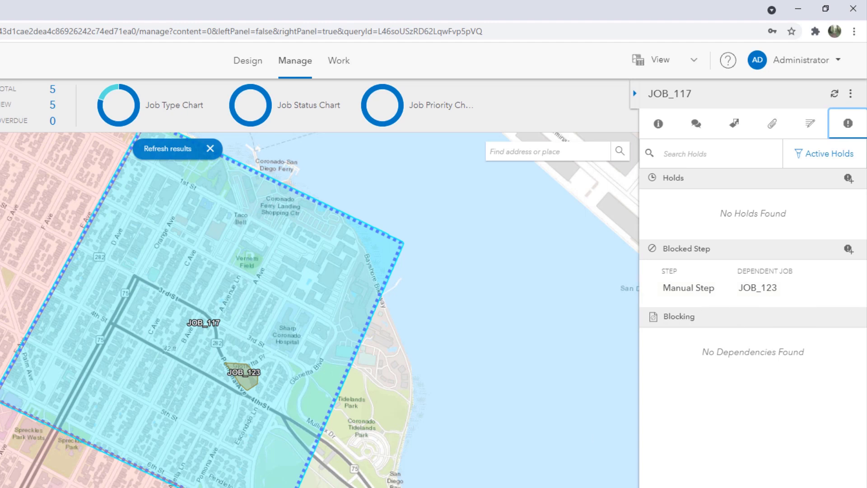
{"action": "left_click", "coordinate": [757, 287]}
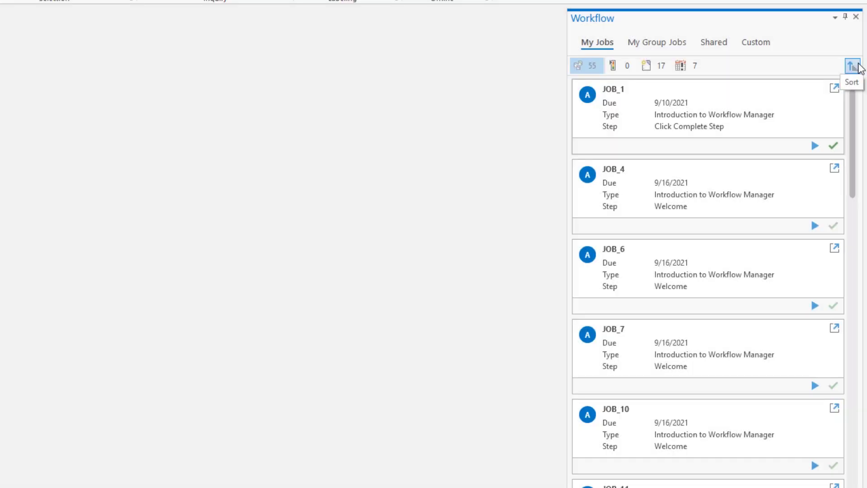
Sort the jobs by latest due date and load JOB_59 with a saved search.
{"action": "left_click", "coordinate": [858, 66]}
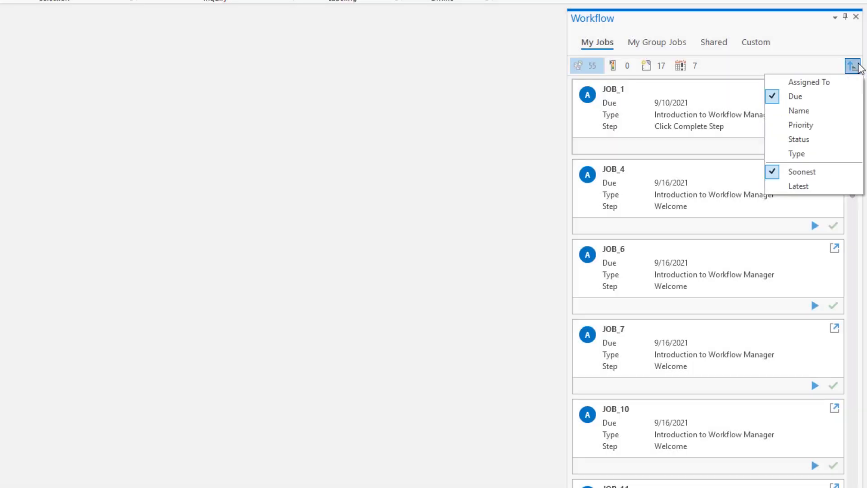
{"action": "left_click", "coordinate": [799, 186]}
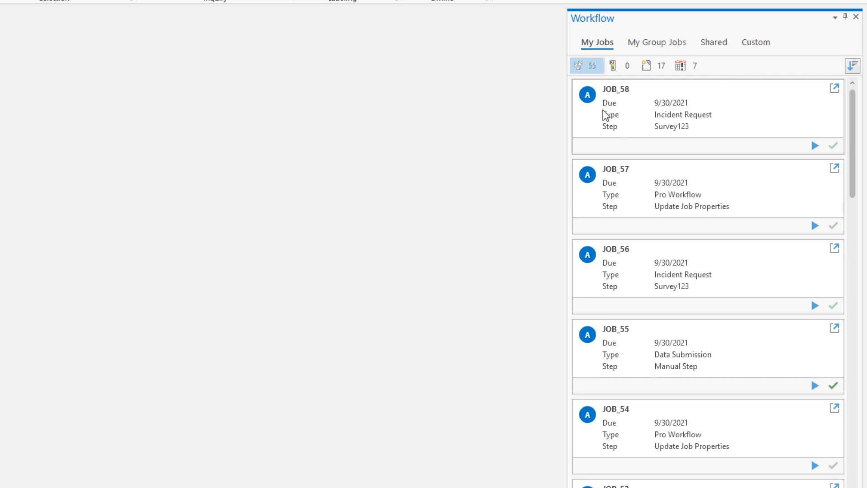
{"action": "left_click", "coordinate": [710, 49]}
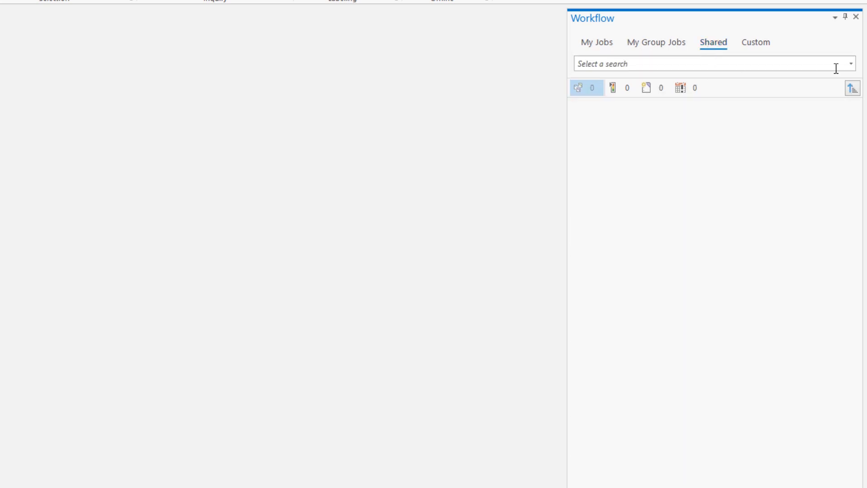
{"action": "left_click", "coordinate": [850, 64]}
{"action": "left_click", "coordinate": [653, 115]}
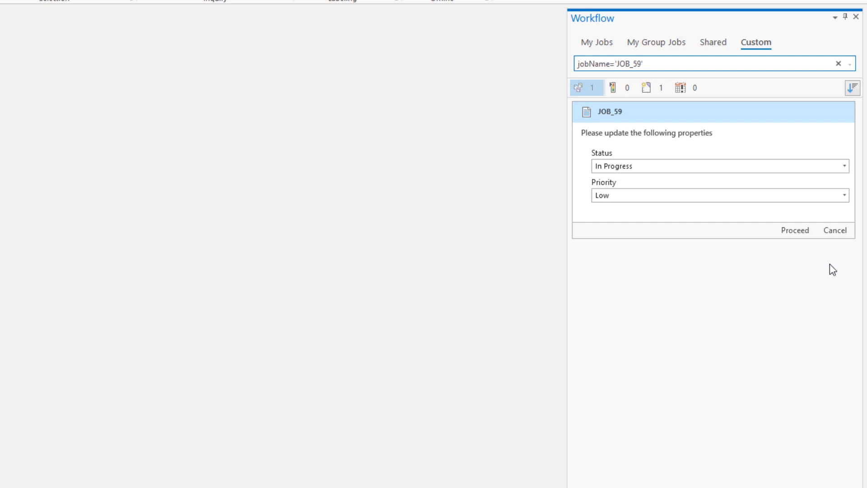
Proceed past JOB_59's status and priority, then submit the comment 'The review passed'.
{"action": "left_click", "coordinate": [844, 167]}
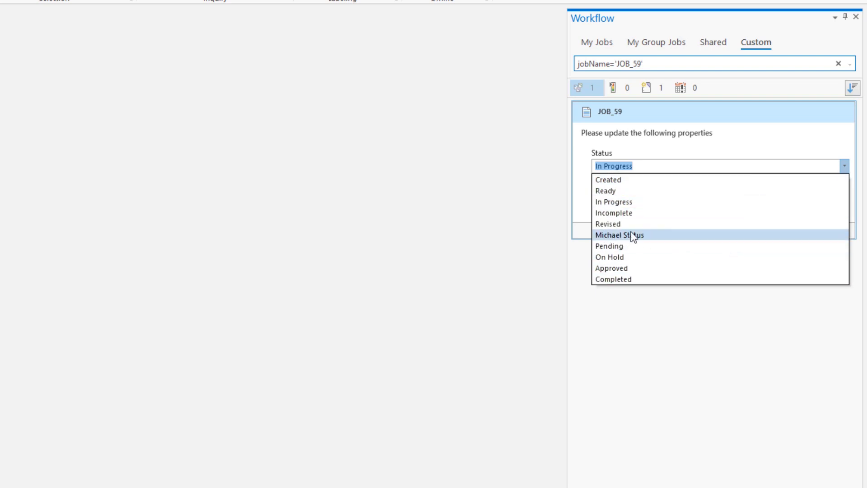
{"action": "key", "text": "Escape"}
{"action": "left_click", "coordinate": [793, 230]}
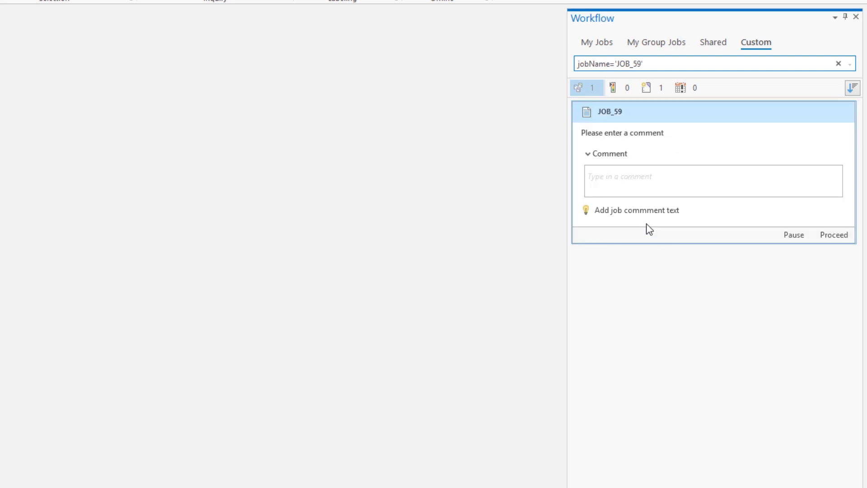
{"action": "left_click", "coordinate": [645, 193]}
{"action": "type", "text": "The review passed"}
{"action": "left_click", "coordinate": [844, 233]}
{"action": "mouse_move", "coordinate": [589, 179]}
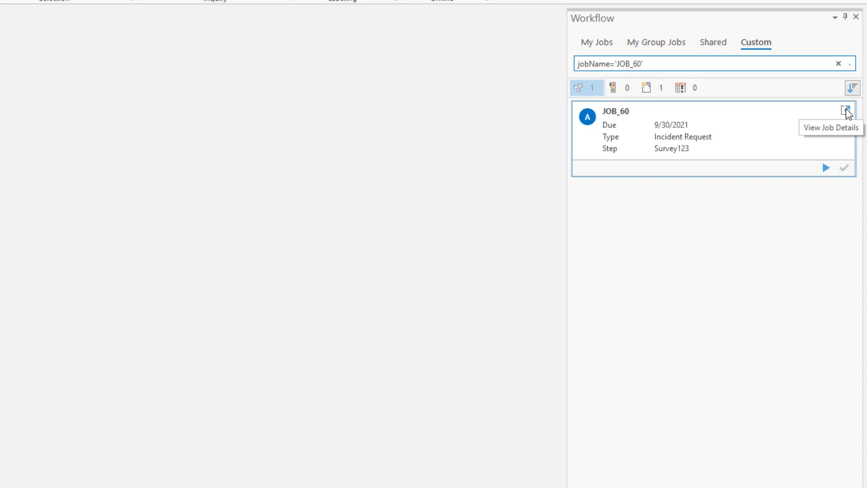
Edit JOB_60's details to a 10/7/2021 due date and Ready status, then view them on the web.
{"action": "left_click", "coordinate": [846, 110]}
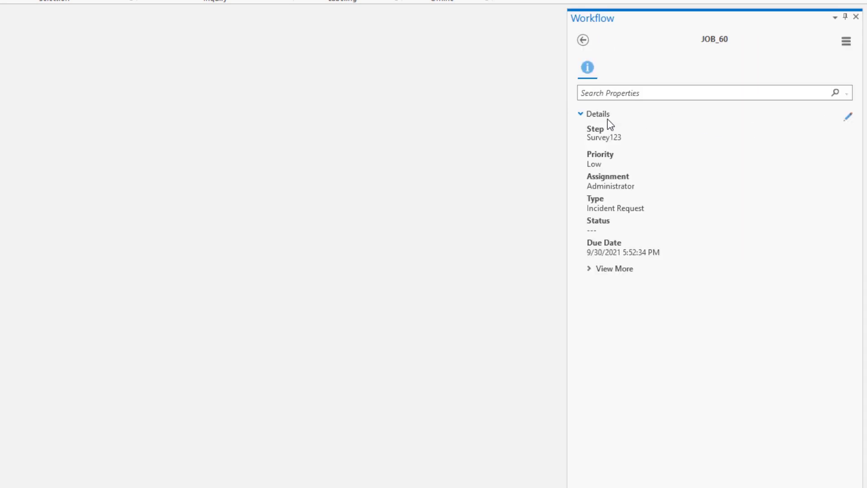
{"action": "left_click", "coordinate": [597, 272]}
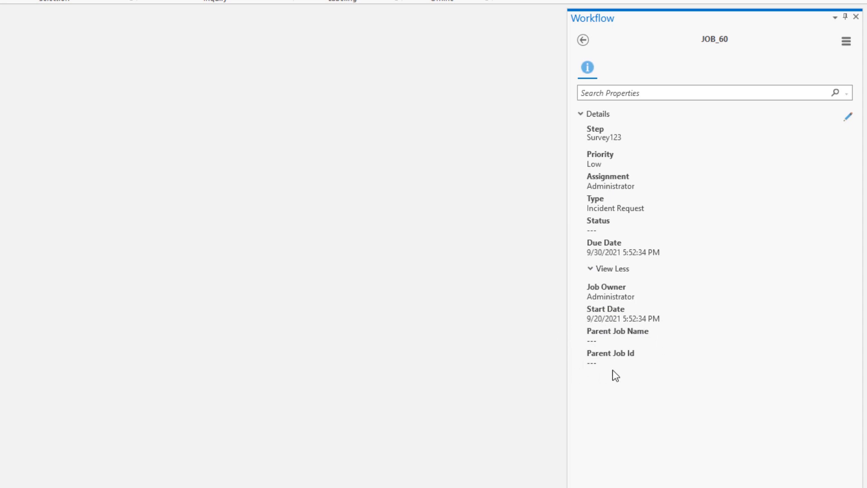
{"action": "left_click", "coordinate": [848, 116]}
{"action": "left_click", "coordinate": [834, 319]}
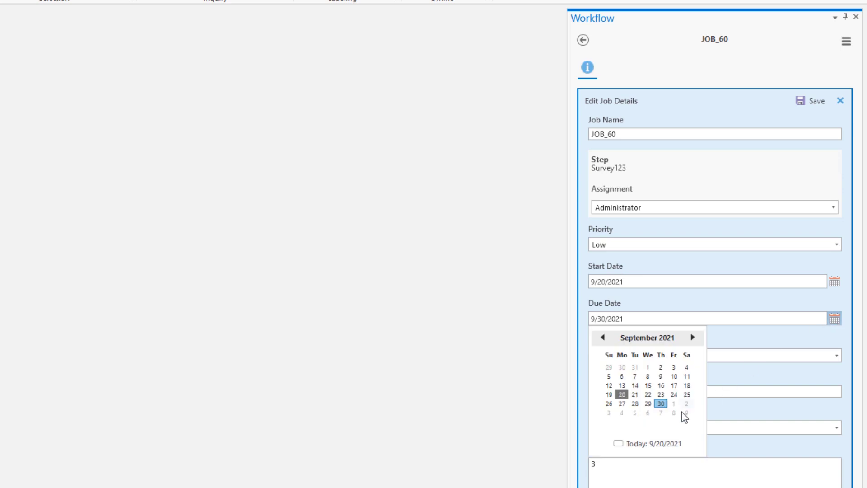
{"action": "left_click", "coordinate": [660, 413]}
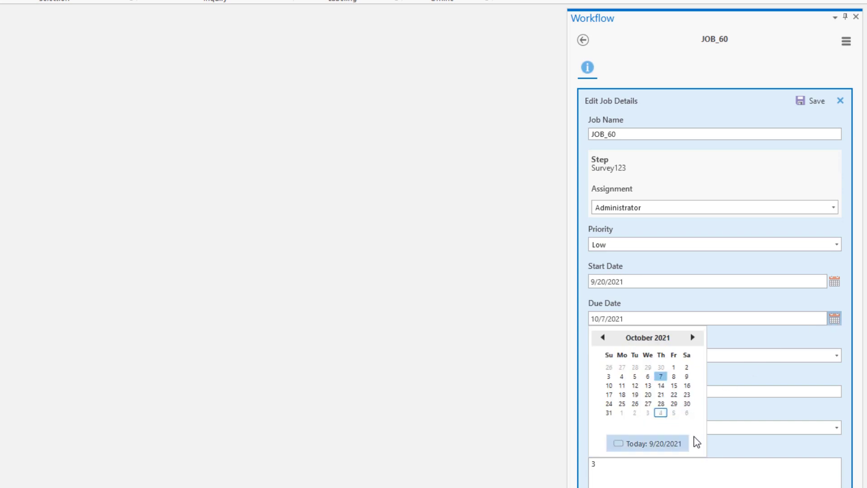
{"action": "left_click", "coordinate": [837, 355]}
{"action": "left_click", "coordinate": [791, 381]}
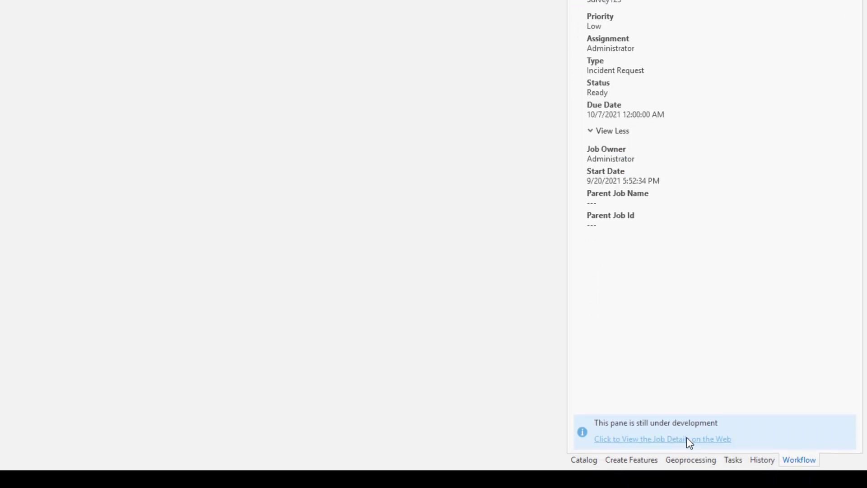
{"action": "left_click", "coordinate": [687, 438]}
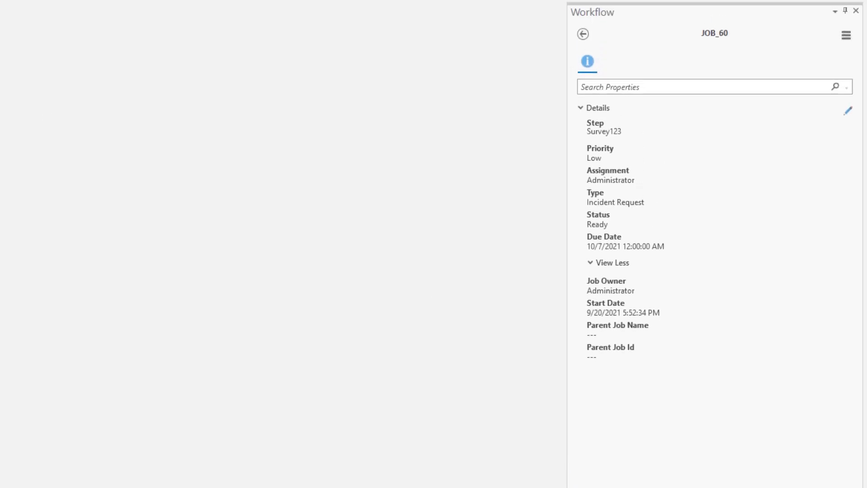
Drag the browser showing JOB_60's Work page beside the Pro Workflow pane.
{"action": "left_click_drag", "start_coordinate": [5, 67], "coordinate": [337, 90]}
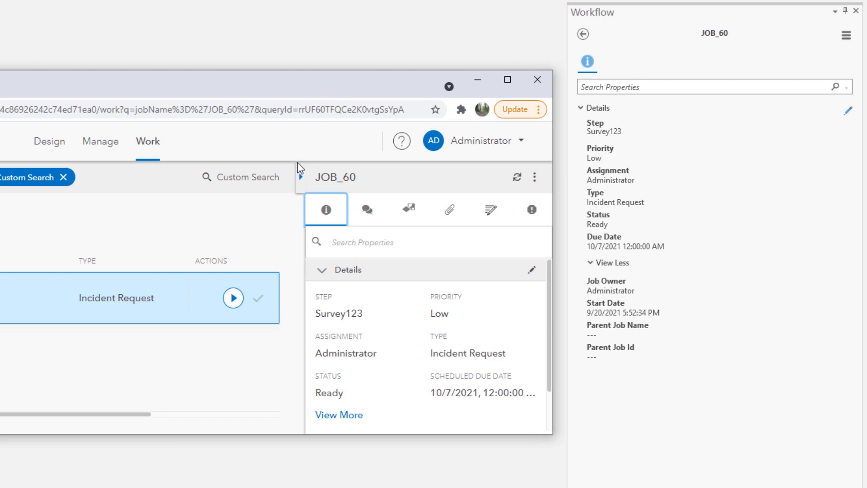